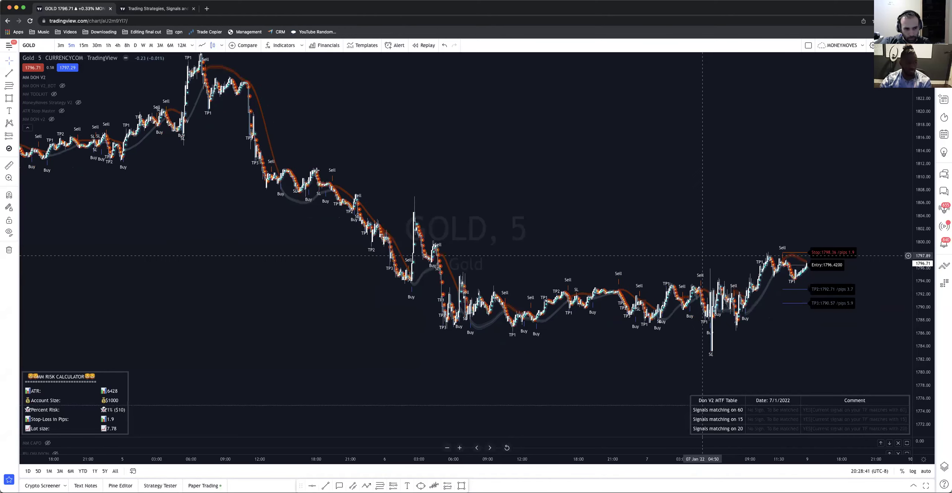
Open the MM DON V2 indicator's input settings and inspect the available break-even (BE) options without changing the selection.
{"action": "left_click", "coordinate": [62, 77]}
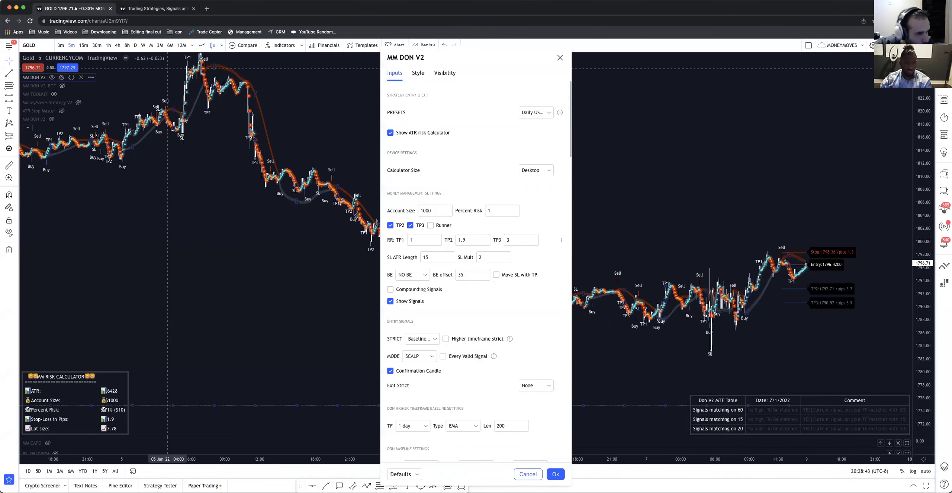
{"action": "scroll", "coordinate": [446, 230], "scroll_direction": "down", "scroll_amount": 5}
{"action": "scroll", "coordinate": [446, 231], "scroll_direction": "up", "scroll_amount": 5}
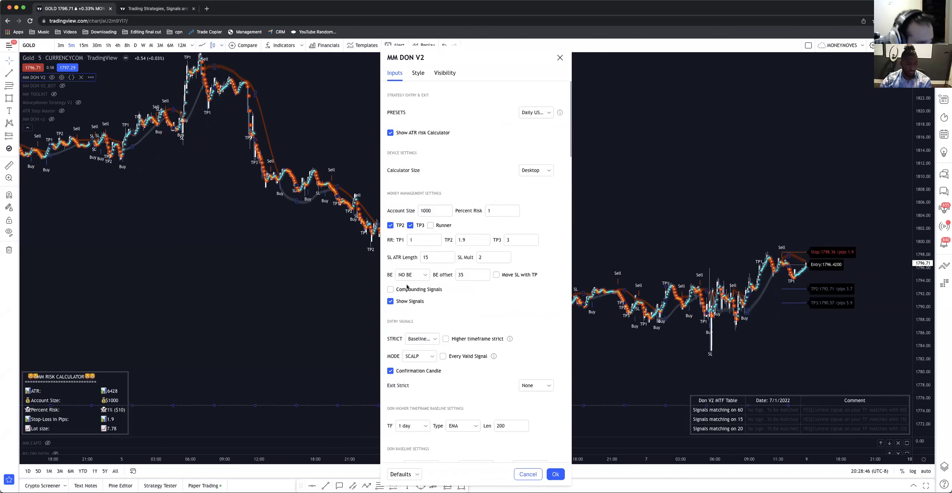
{"action": "left_click", "coordinate": [414, 275]}
{"action": "left_click", "coordinate": [447, 289]}
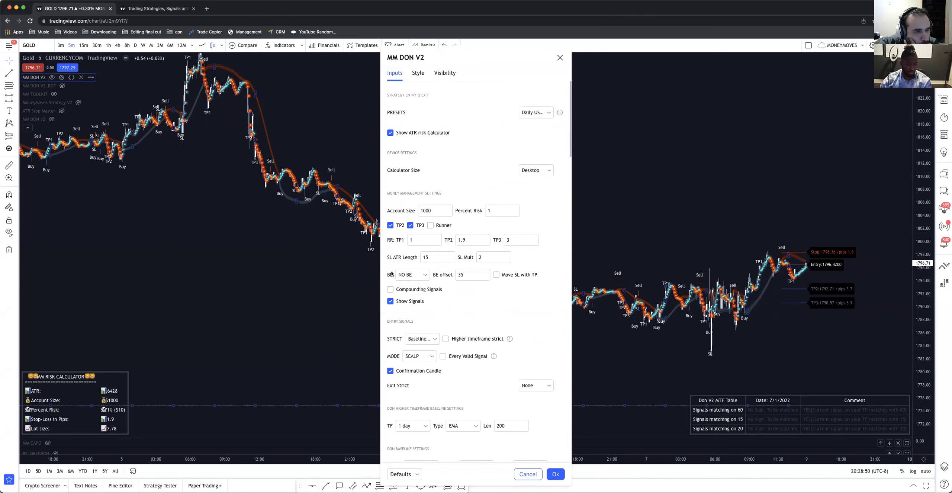
{"action": "left_click", "coordinate": [407, 275]}
{"action": "left_click", "coordinate": [470, 276]}
{"action": "left_click", "coordinate": [411, 276]}
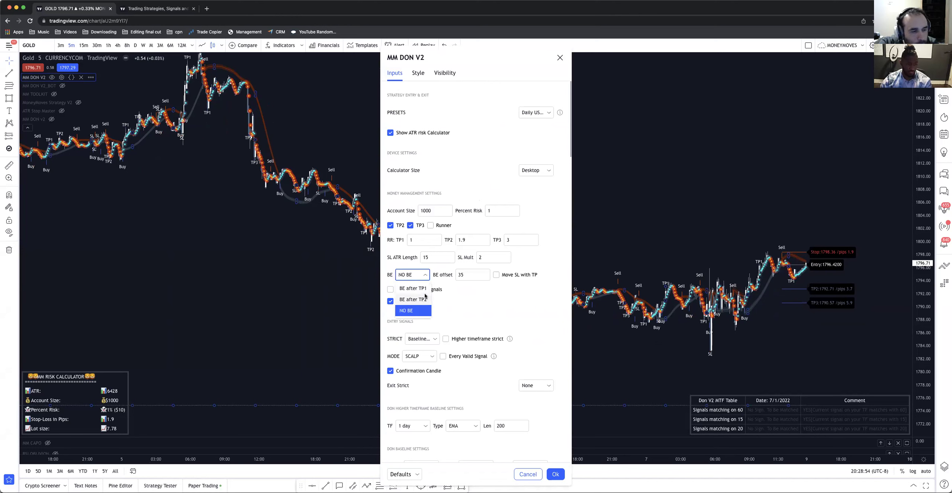
{"action": "left_click", "coordinate": [457, 292]}
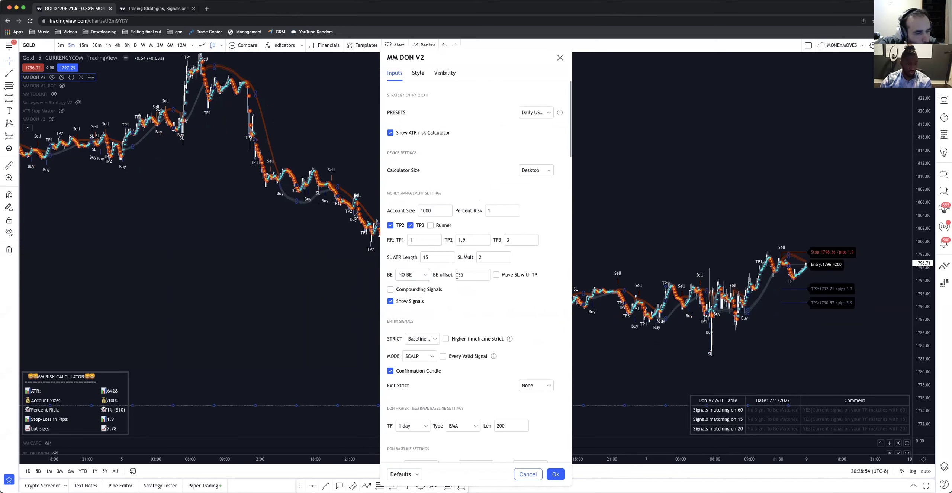
{"action": "left_click", "coordinate": [424, 277]}
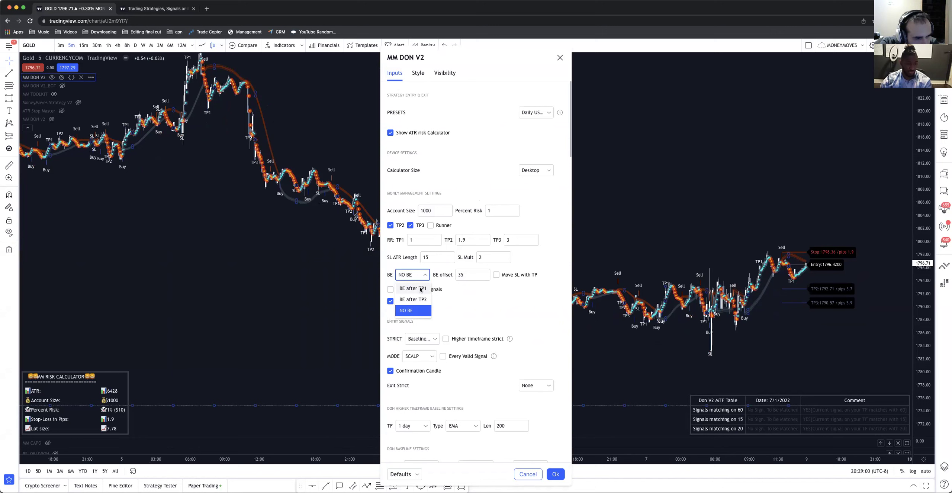
{"action": "left_click", "coordinate": [448, 287]}
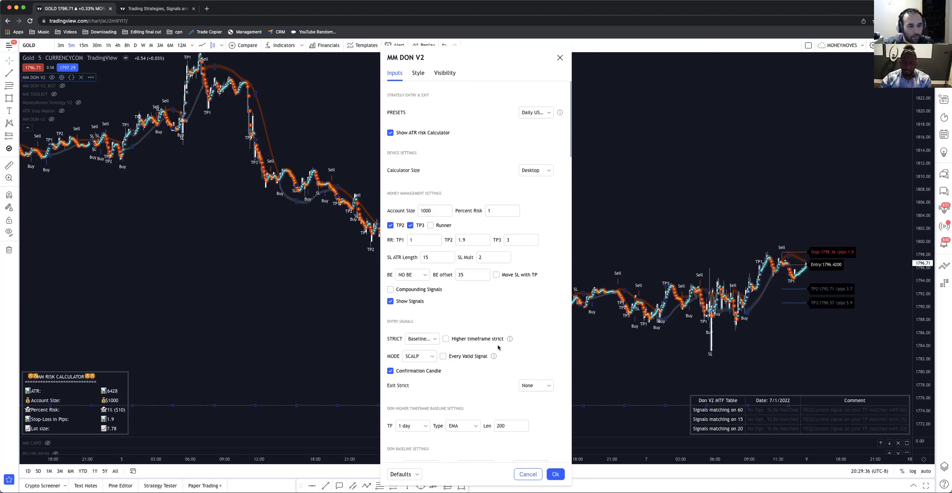
Review MM DON V2's money management, entry signal and baseline settings, and close the settings without saving.
{"action": "scroll", "coordinate": [498, 348], "scroll_direction": "down", "scroll_amount": 5}
{"action": "scroll", "coordinate": [459, 339], "scroll_direction": "down", "scroll_amount": 2}
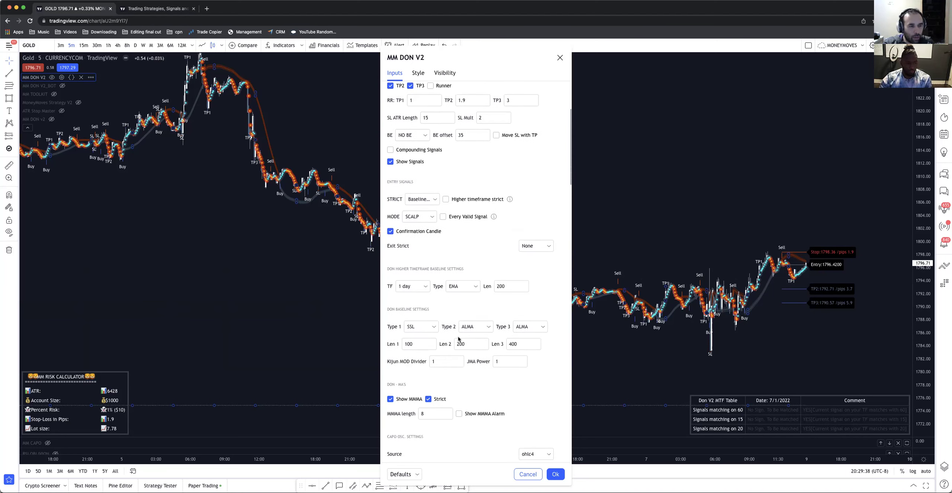
{"action": "scroll", "coordinate": [459, 338], "scroll_direction": "up", "scroll_amount": 3}
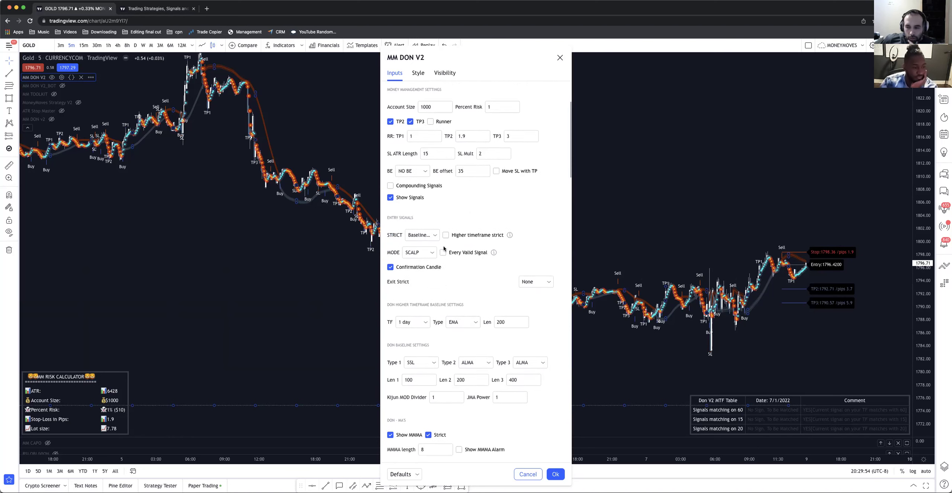
{"action": "scroll", "coordinate": [443, 248], "scroll_direction": "down", "scroll_amount": 2}
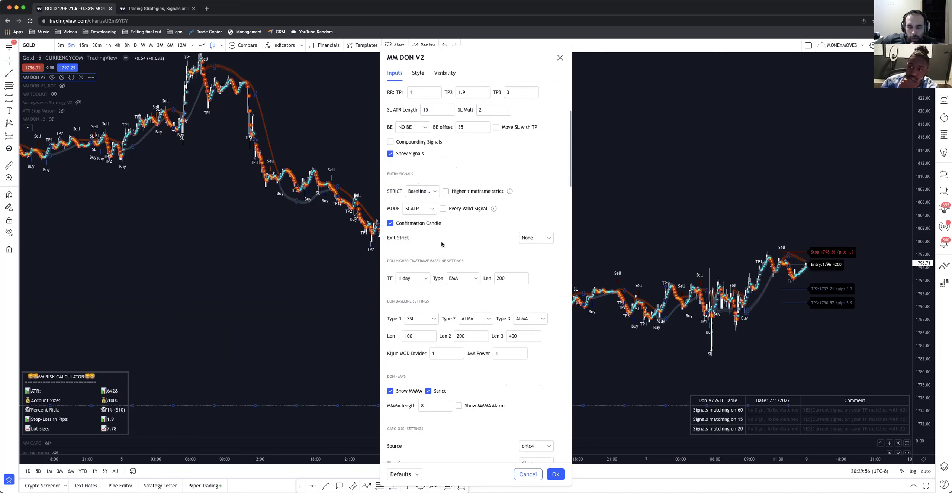
{"action": "scroll", "coordinate": [445, 255], "scroll_direction": "up", "scroll_amount": 5}
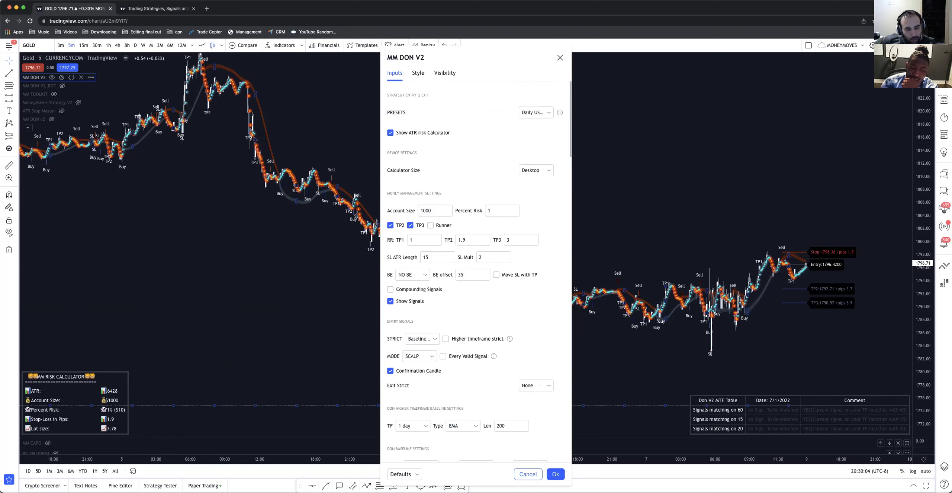
{"action": "left_click", "coordinate": [537, 476]}
{"action": "mouse_move", "coordinate": [338, 368]}
{"action": "left_mouse_down"}
{"action": "mouse_move", "coordinate": [379, 357]}
{"action": "mouse_move", "coordinate": [348, 359]}
{"action": "left_mouse_up"}
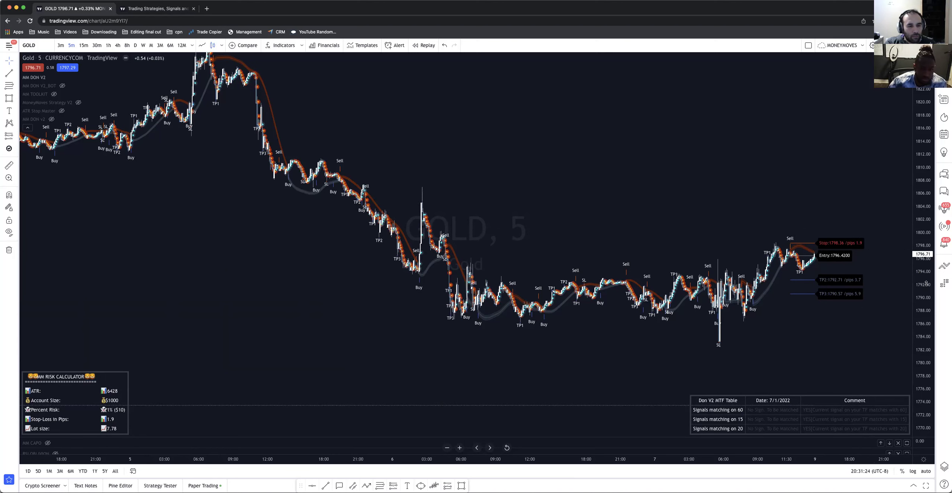
{"action": "left_click_drag", "start_coordinate": [923, 265], "coordinate": [922, 199]}
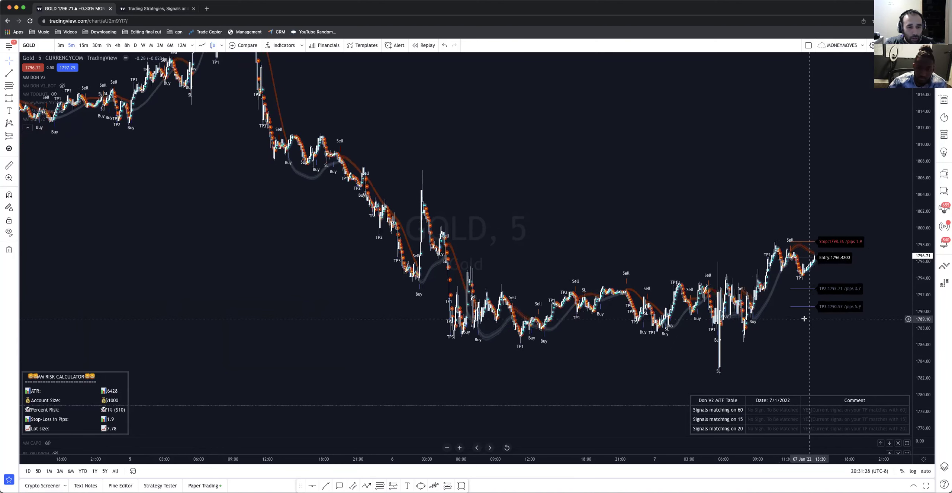
{"action": "left_click_drag", "start_coordinate": [808, 319], "coordinate": [799, 319]}
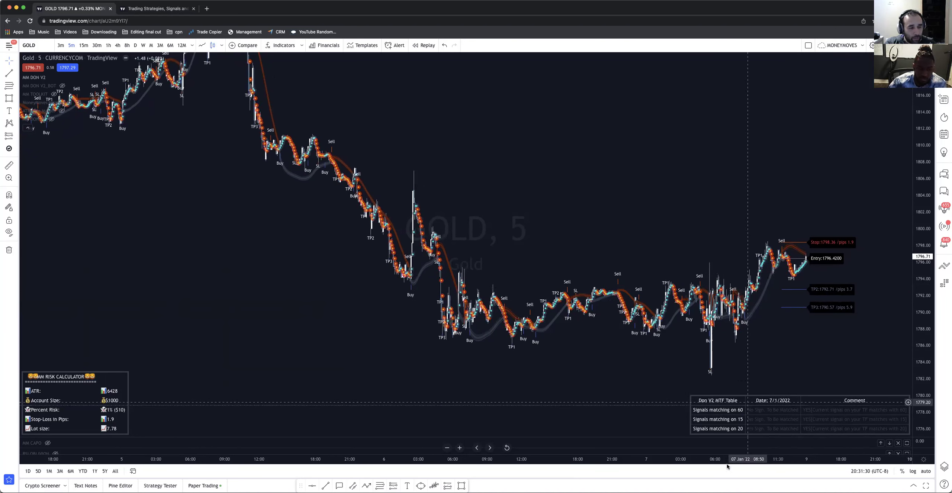
{"action": "mouse_move", "coordinate": [742, 457]}
{"action": "left_mouse_down"}
{"action": "mouse_move", "coordinate": [526, 451]}
{"action": "mouse_move", "coordinate": [749, 451]}
{"action": "mouse_move", "coordinate": [741, 450]}
{"action": "left_mouse_up"}
{"action": "left_click_drag", "start_coordinate": [640, 384], "coordinate": [545, 380]}
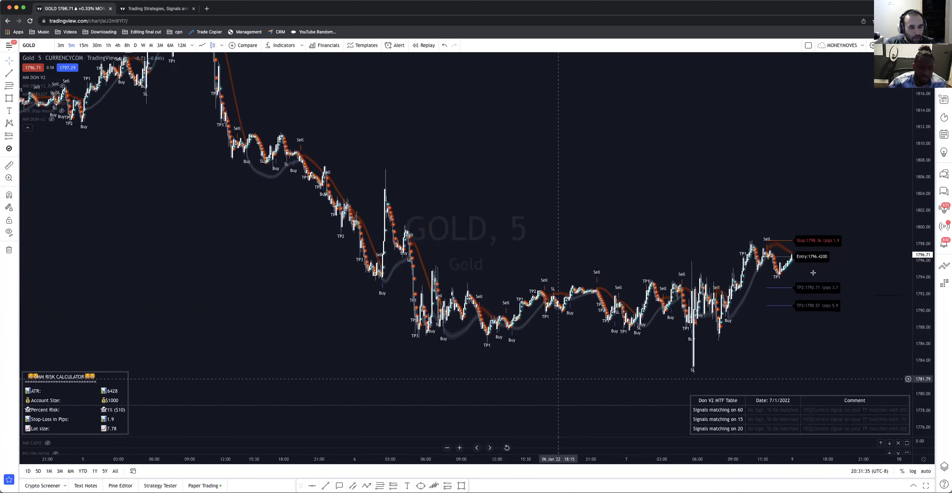
Show the watchlist and switch the chart to CADJPY.
{"action": "left_click", "coordinate": [944, 48]}
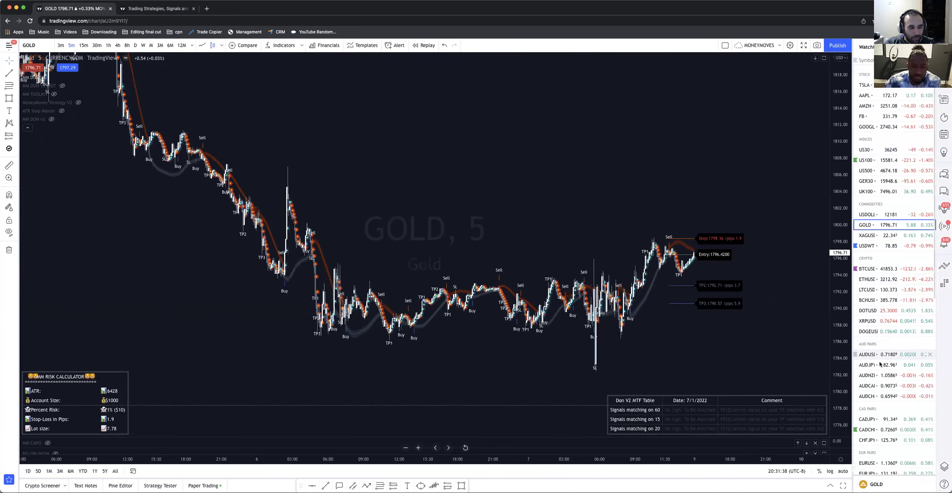
{"action": "scroll", "coordinate": [884, 362], "scroll_direction": "down", "scroll_amount": 5}
{"action": "left_click", "coordinate": [867, 272]}
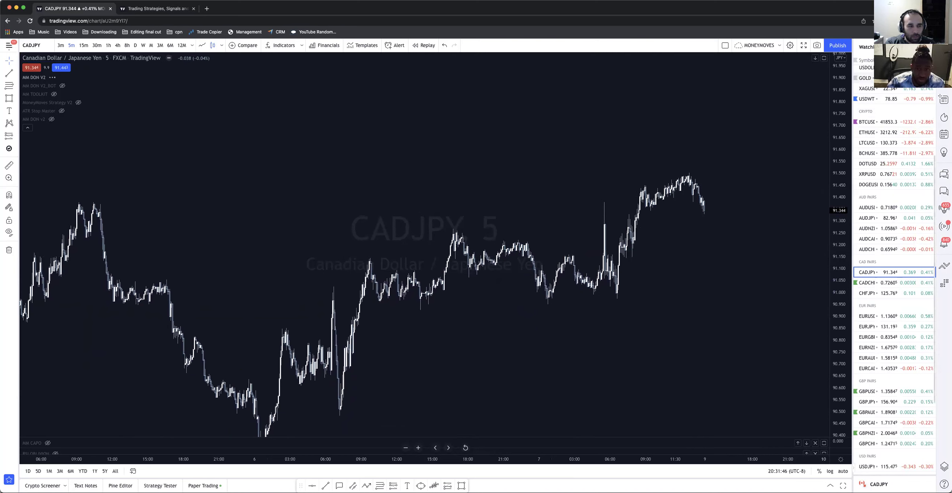
Switch the chart to US100 and frame the latest sell signal with its stop, entry and all three take-profit levels.
{"action": "scroll", "coordinate": [883, 101], "scroll_direction": "up", "scroll_amount": 3}
{"action": "scroll", "coordinate": [883, 97], "scroll_direction": "up", "scroll_amount": 8}
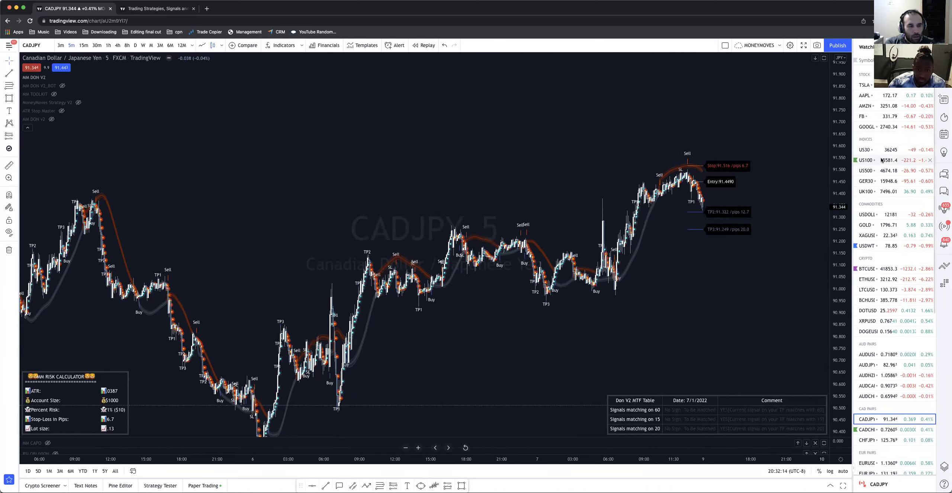
{"action": "left_click", "coordinate": [893, 160]}
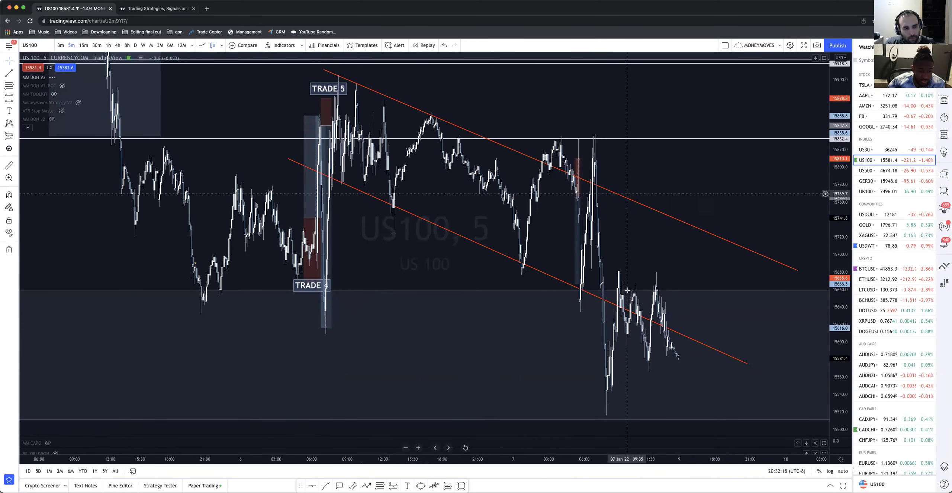
{"action": "left_click_drag", "start_coordinate": [399, 265], "coordinate": [799, 436]}
{"action": "left_click_drag", "start_coordinate": [609, 305], "coordinate": [279, 190]}
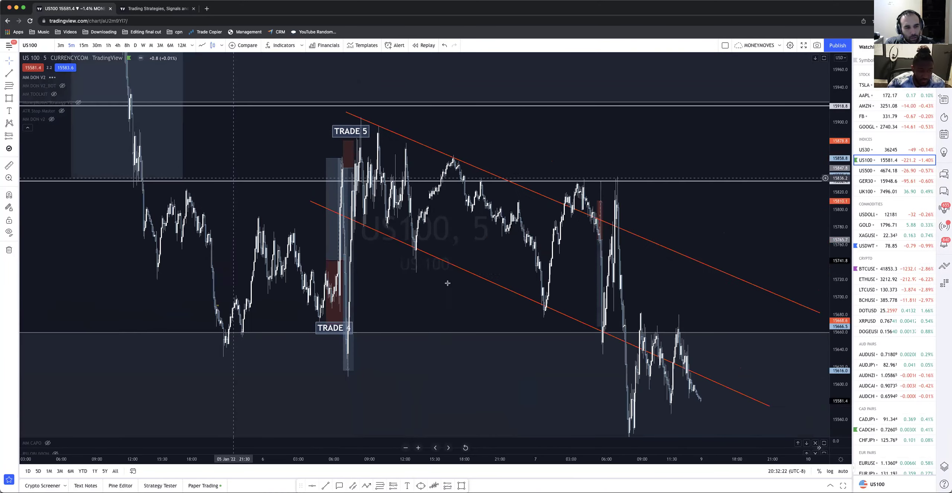
{"action": "left_click_drag", "start_coordinate": [440, 289], "coordinate": [410, 256]}
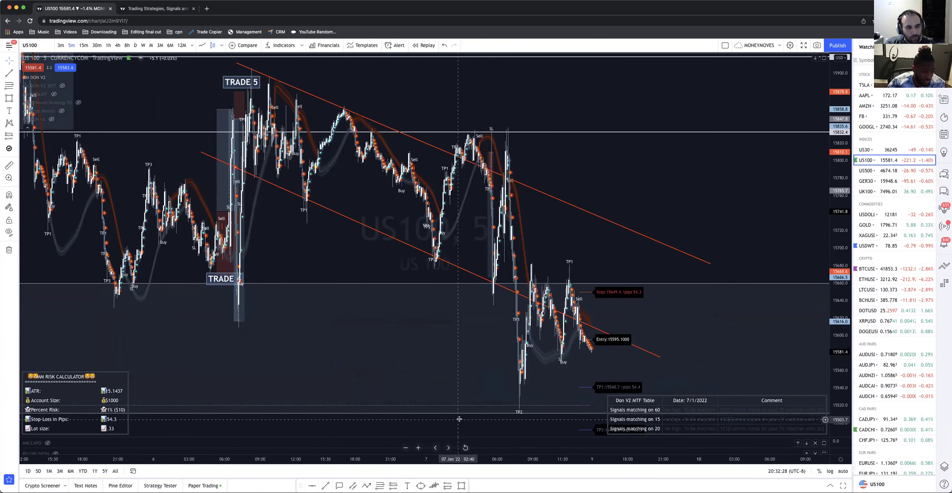
{"action": "left_click_drag", "start_coordinate": [468, 424], "coordinate": [457, 364]}
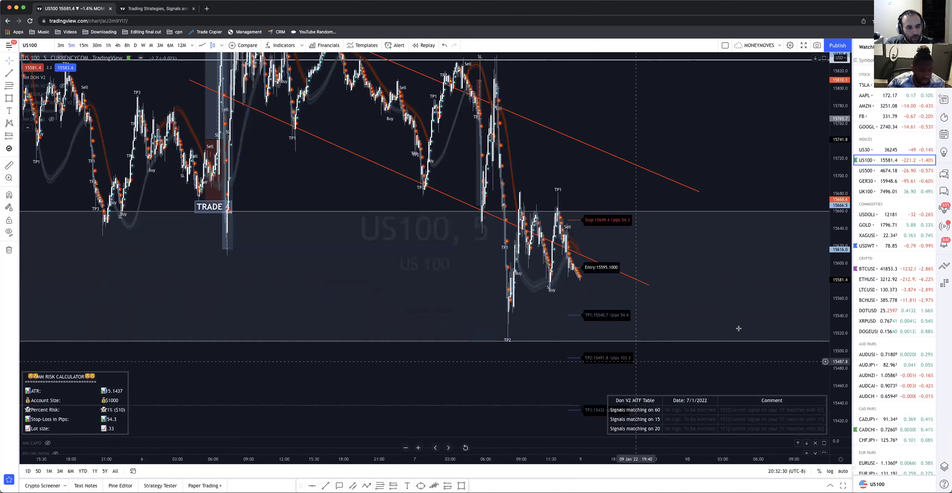
{"action": "left_click_drag", "start_coordinate": [842, 315], "coordinate": [841, 367]}
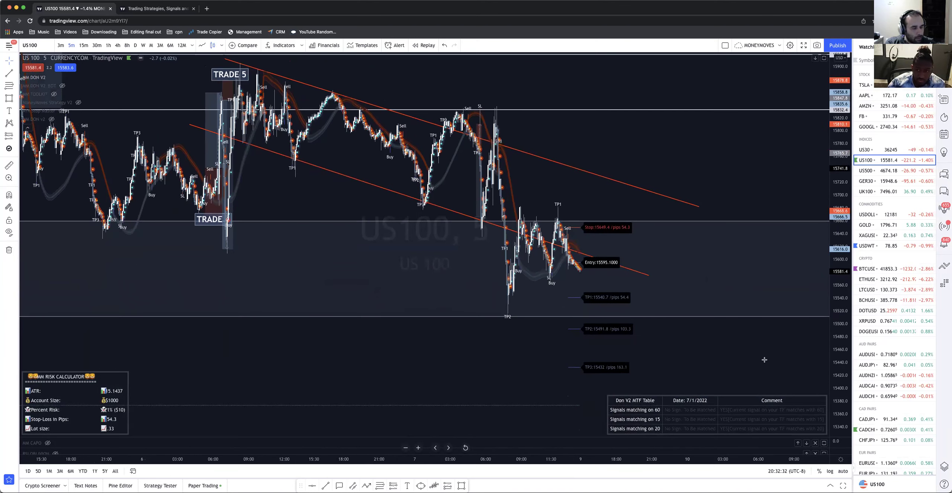
{"action": "left_click_drag", "start_coordinate": [737, 351], "coordinate": [734, 352]}
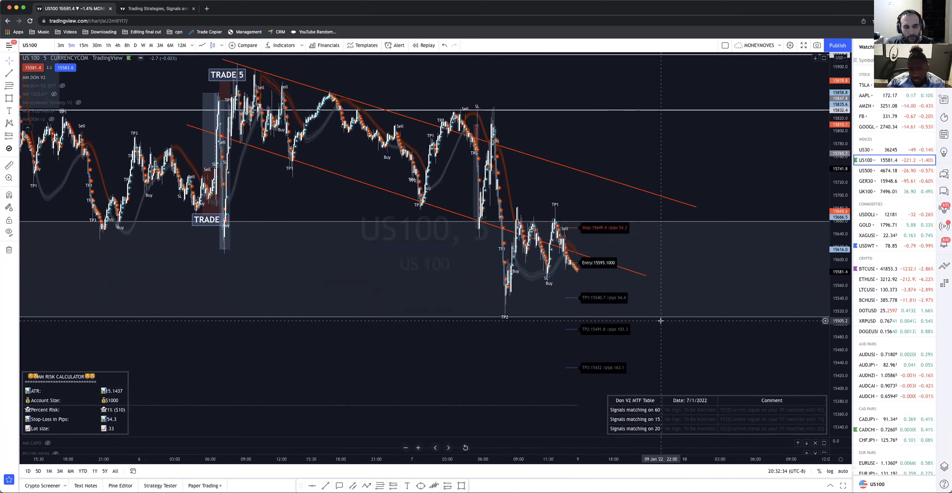
{"action": "left_click_drag", "start_coordinate": [659, 326], "coordinate": [687, 333]}
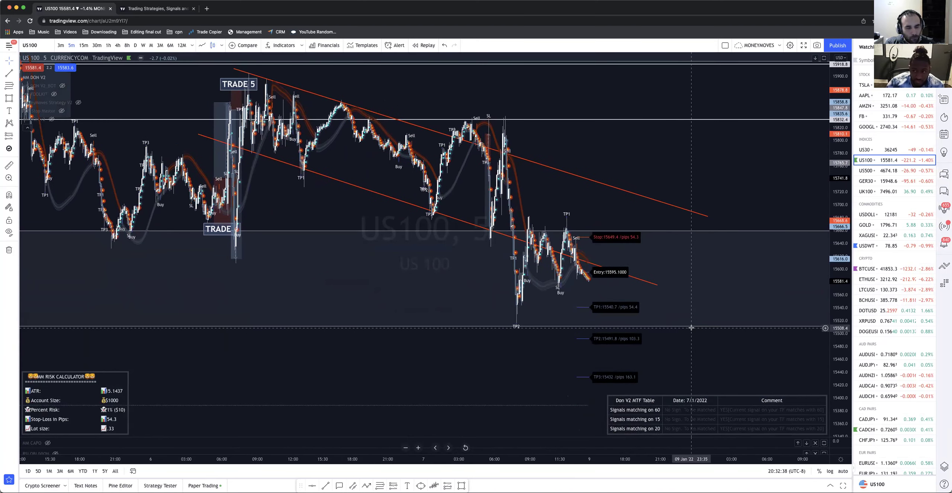
{"action": "left_click_drag", "start_coordinate": [699, 331], "coordinate": [701, 330]}
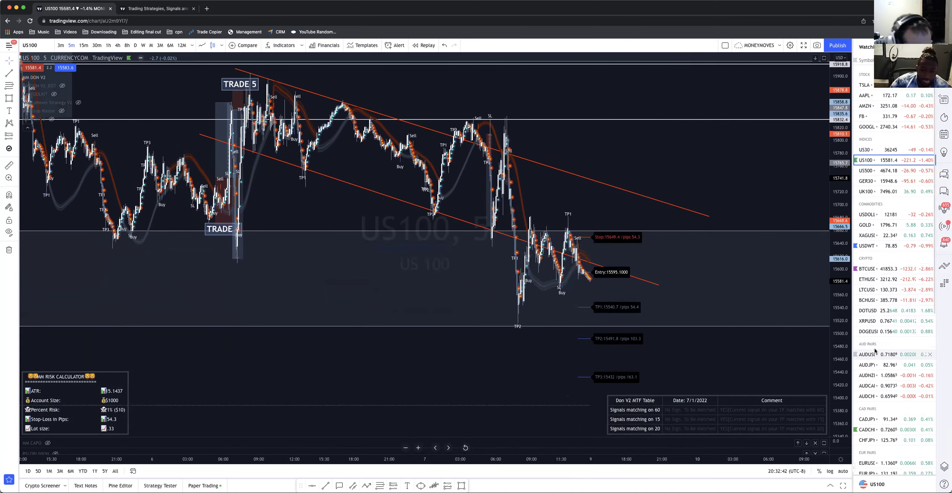
{"action": "left_click_drag", "start_coordinate": [703, 368], "coordinate": [700, 365]}
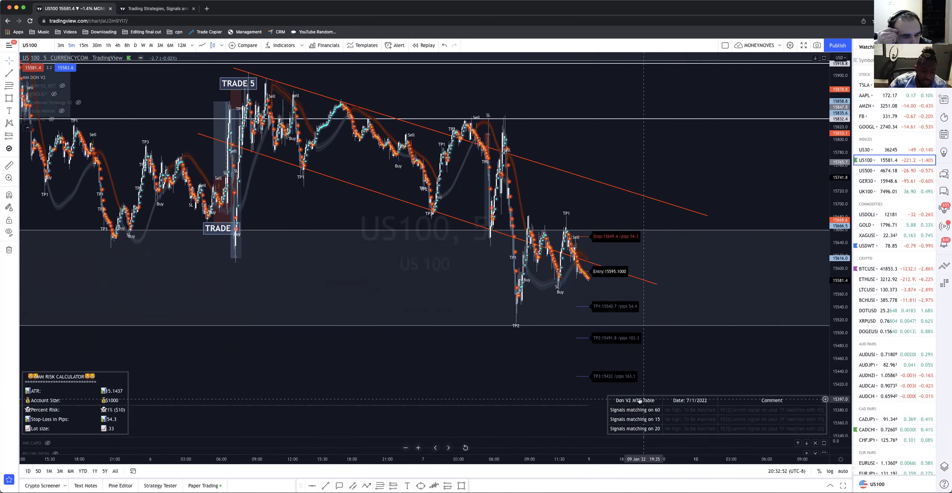
Review MM DON V2's CPR, MTF table and trading session inputs, and close the settings without changes.
{"action": "double_click", "coordinate": [631, 337]}
{"action": "scroll", "coordinate": [456, 337], "scroll_direction": "down", "scroll_amount": 10}
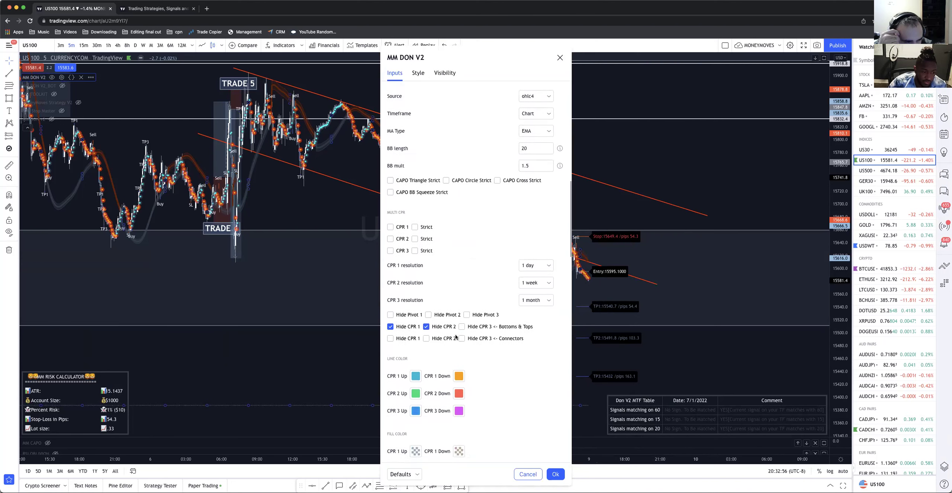
{"action": "scroll", "coordinate": [456, 337], "scroll_direction": "up", "scroll_amount": 2}
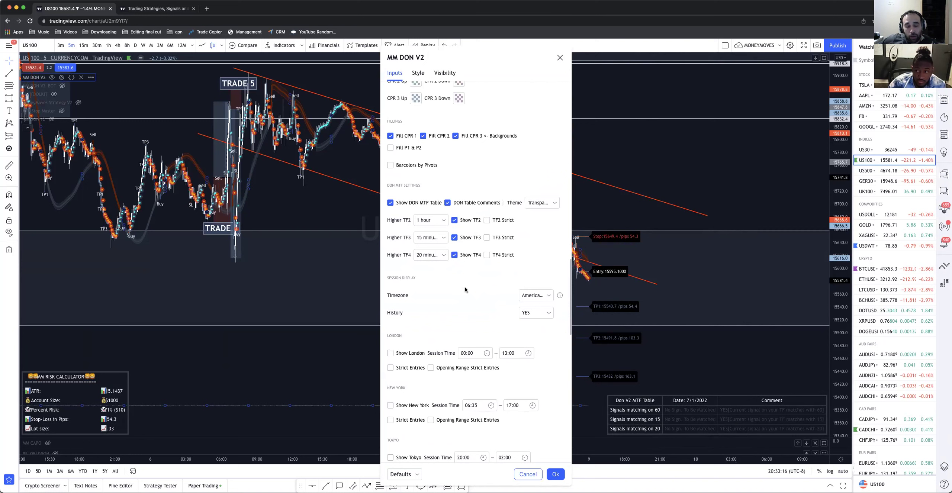
{"action": "left_click", "coordinate": [559, 58]}
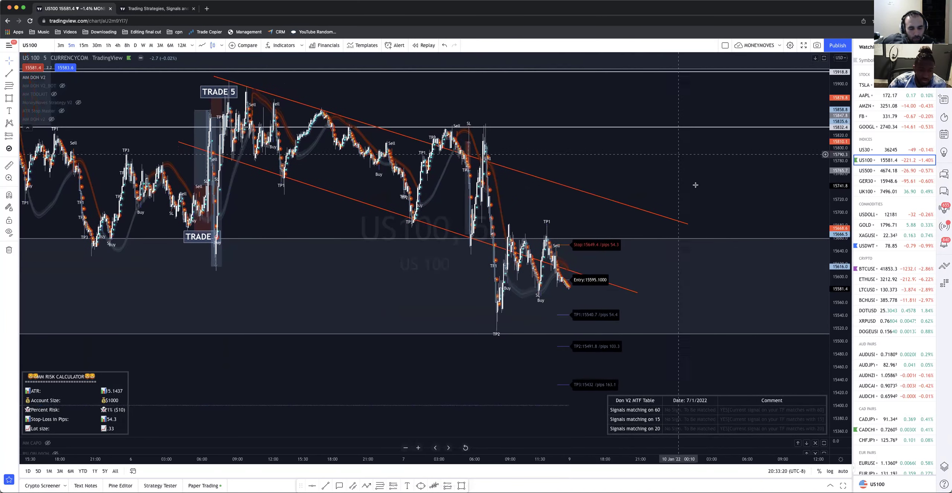
Examine the buy and sell signals and take-profit marks along the descending channel on the US100 chart.
{"action": "mouse_move", "coordinate": [675, 465]}
{"action": "left_mouse_down"}
{"action": "mouse_move", "coordinate": [688, 460]}
{"action": "mouse_move", "coordinate": [674, 459]}
{"action": "left_mouse_up"}
{"action": "left_click_drag", "start_coordinate": [405, 379], "coordinate": [419, 387]}
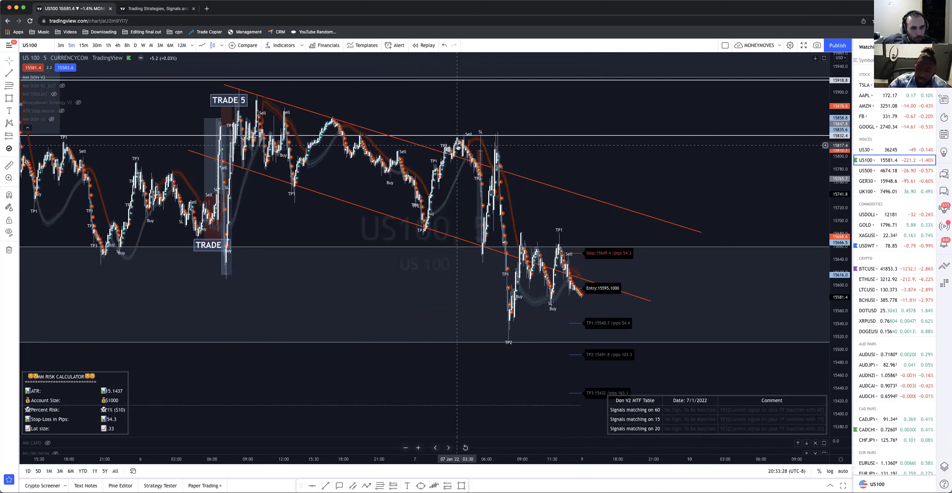
{"action": "left_click_drag", "start_coordinate": [395, 218], "coordinate": [406, 272]}
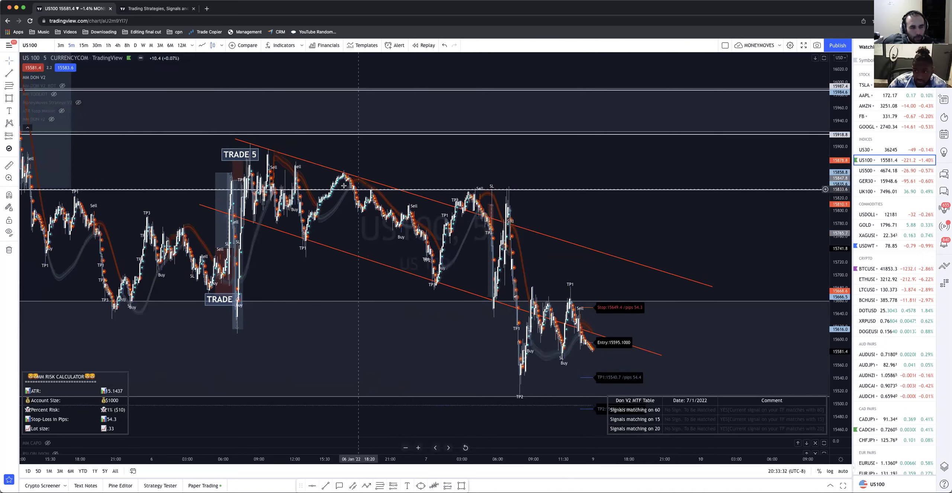
{"action": "left_click_drag", "start_coordinate": [378, 276], "coordinate": [326, 246]}
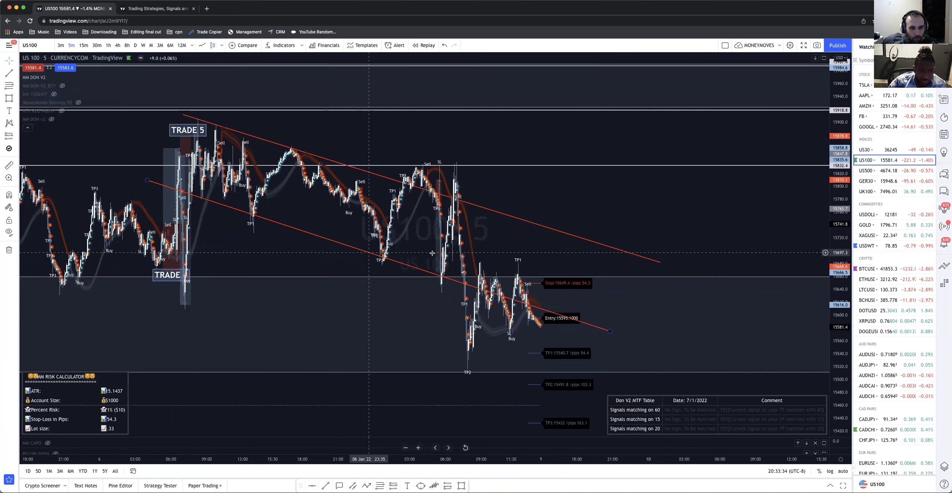
{"action": "left_click_drag", "start_coordinate": [446, 221], "coordinate": [443, 204]}
{"action": "left_click_drag", "start_coordinate": [384, 458], "coordinate": [357, 421]}
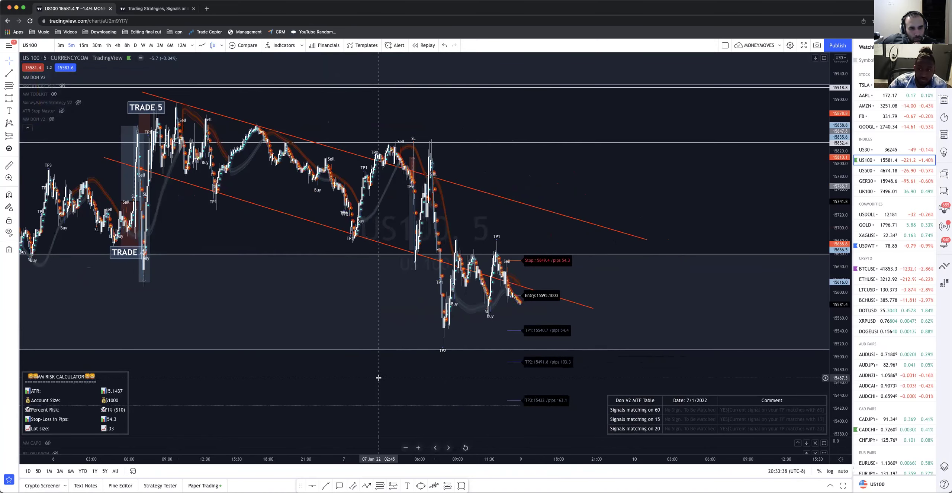
{"action": "left_click_drag", "start_coordinate": [384, 380], "coordinate": [408, 389]}
{"action": "scroll", "coordinate": [424, 375], "scroll_direction": "left", "scroll_amount": 2}
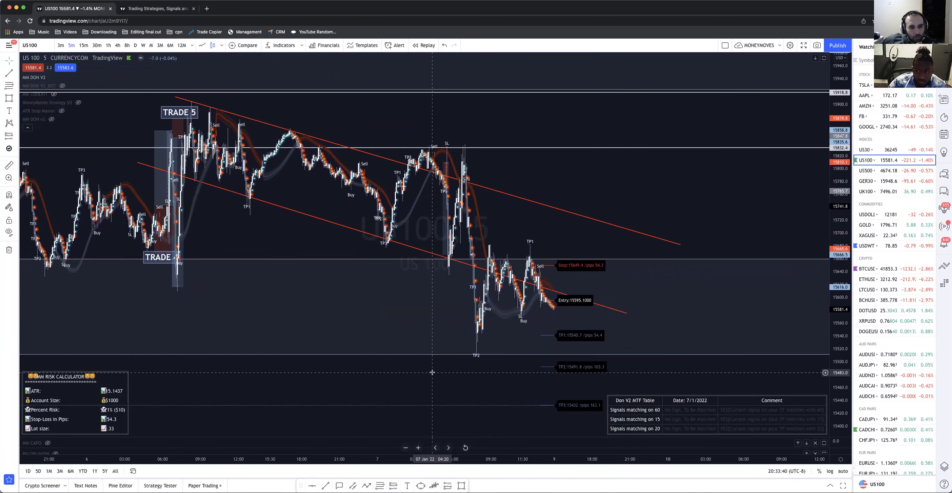
Review MM DON V2's baseline, MMMA, CAPO oscillator and multi CPR inputs, and close the settings without changes.
{"action": "left_click_drag", "start_coordinate": [840, 275], "coordinate": [835, 345]}
{"action": "left_click_drag", "start_coordinate": [416, 360], "coordinate": [429, 381]}
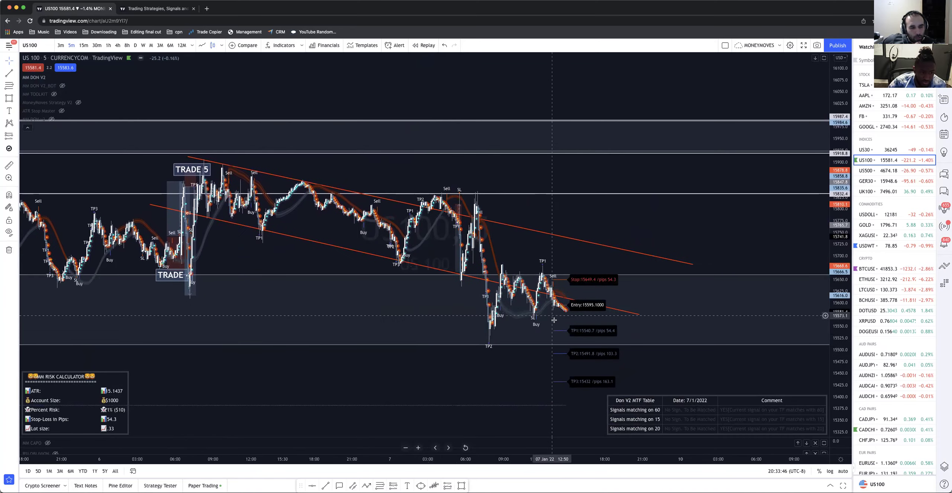
{"action": "left_click_drag", "start_coordinate": [441, 405], "coordinate": [453, 390]}
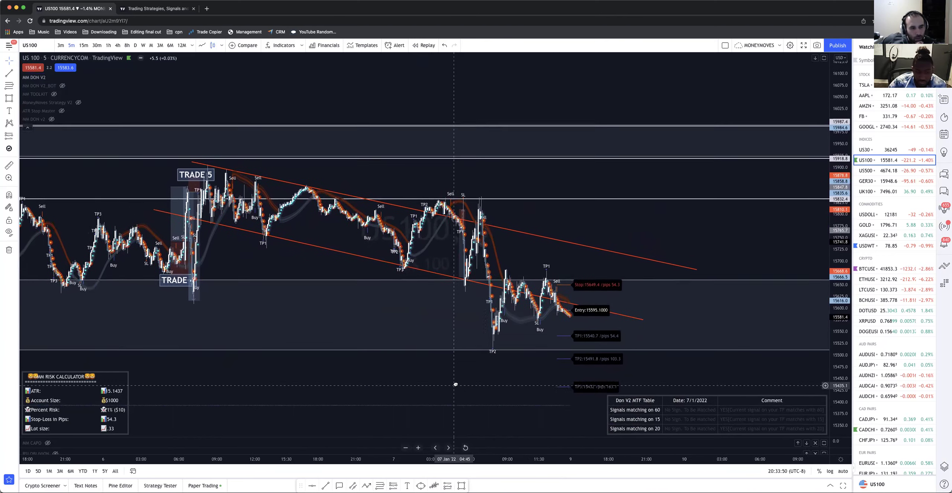
{"action": "double_click", "coordinate": [594, 338]}
{"action": "scroll", "coordinate": [411, 383], "scroll_direction": "down", "scroll_amount": 10}
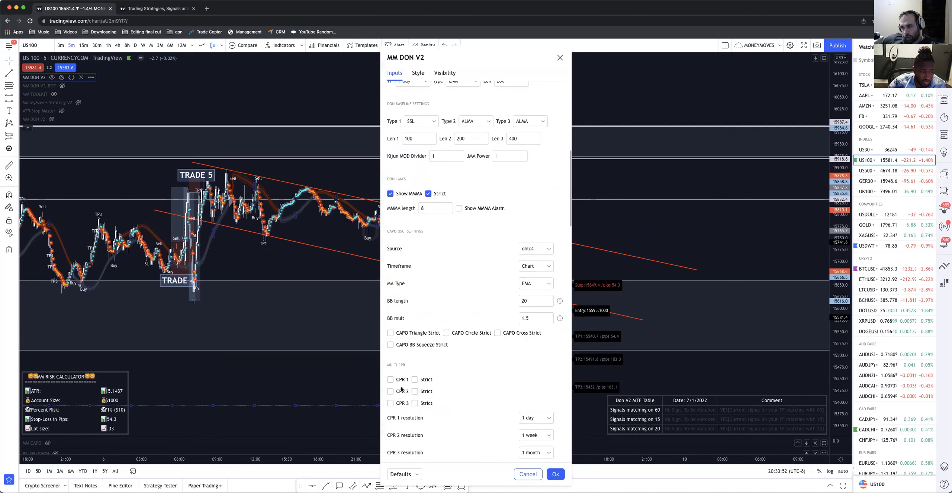
{"action": "scroll", "coordinate": [413, 401], "scroll_direction": "down", "scroll_amount": 2}
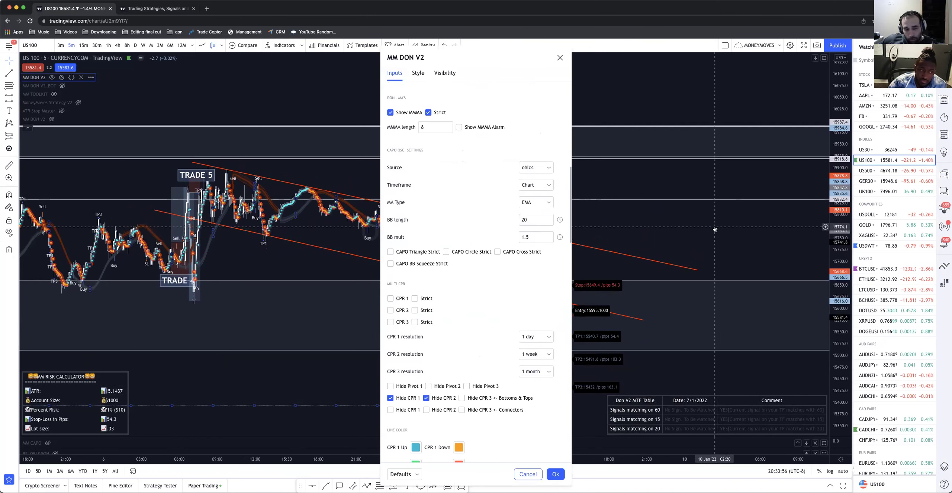
{"action": "key", "text": "Escape"}
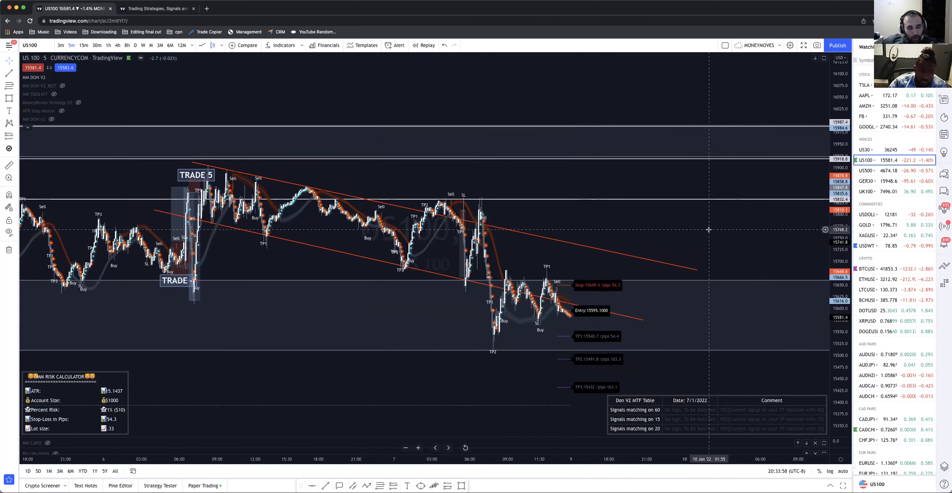
Switch the US100 chart to the 1-hour timeframe and frame the signals around the labelled trades.
{"action": "left_click_drag", "start_coordinate": [680, 235], "coordinate": [714, 228]}
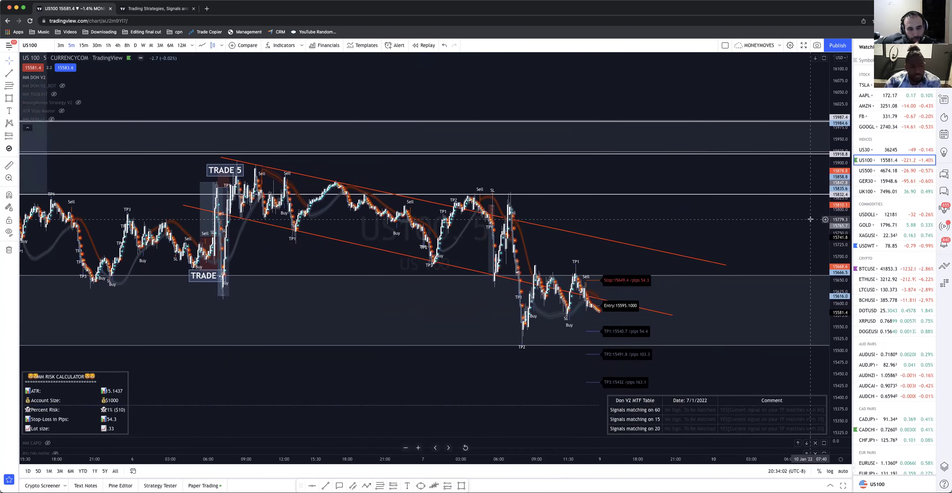
{"action": "left_click_drag", "start_coordinate": [839, 252], "coordinate": [759, 226]}
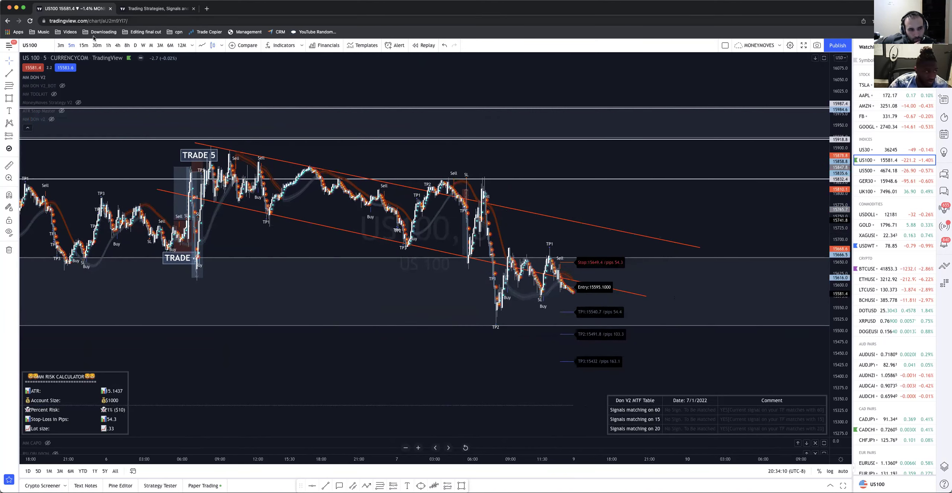
{"action": "left_click", "coordinate": [108, 45]}
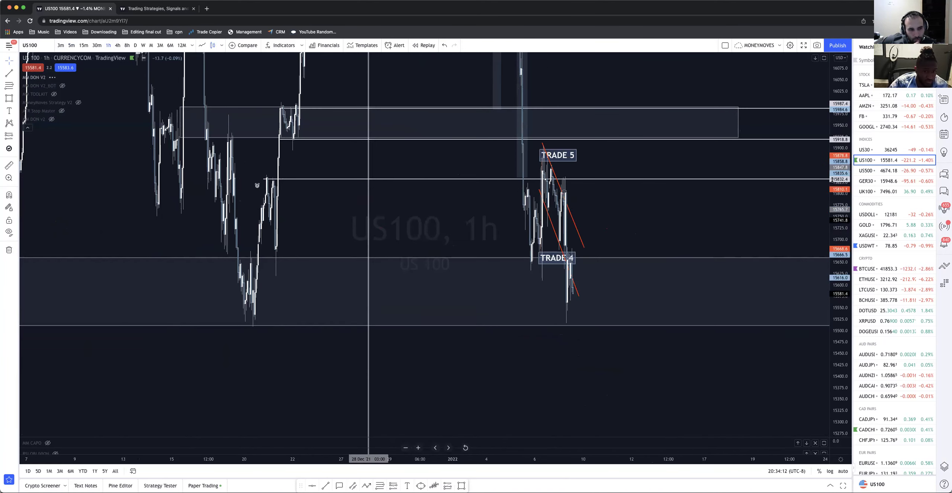
{"action": "left_click_drag", "start_coordinate": [835, 178], "coordinate": [832, 374]}
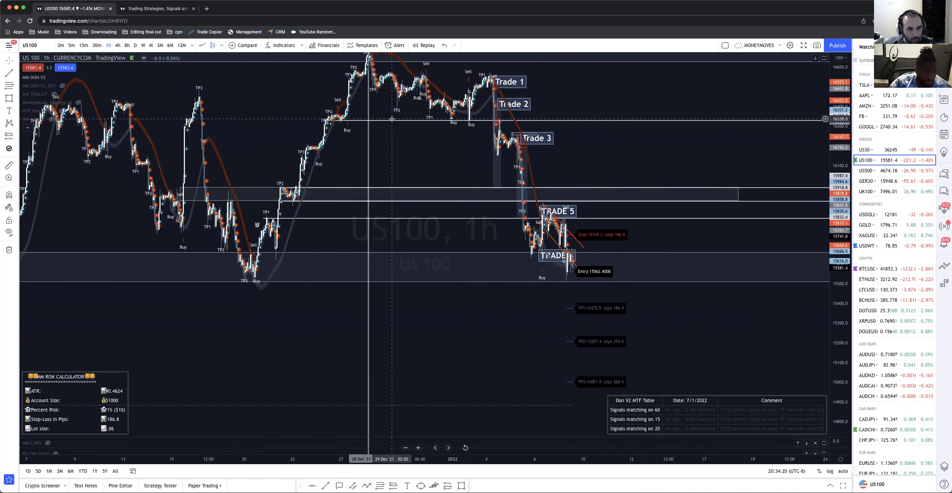
{"action": "left_click_drag", "start_coordinate": [335, 128], "coordinate": [334, 195]}
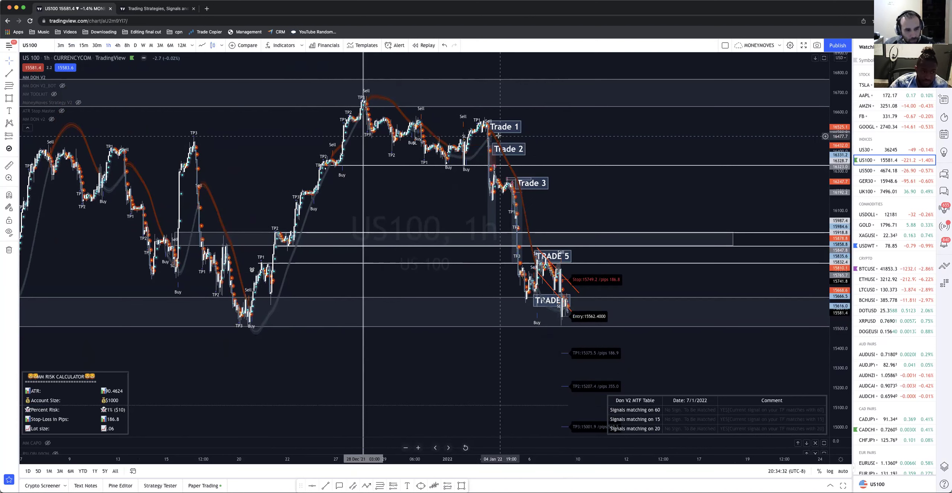
Hide the MM DON V2 indicator and show MM TOOLKIT on the chart.
{"action": "left_click", "coordinate": [51, 77]}
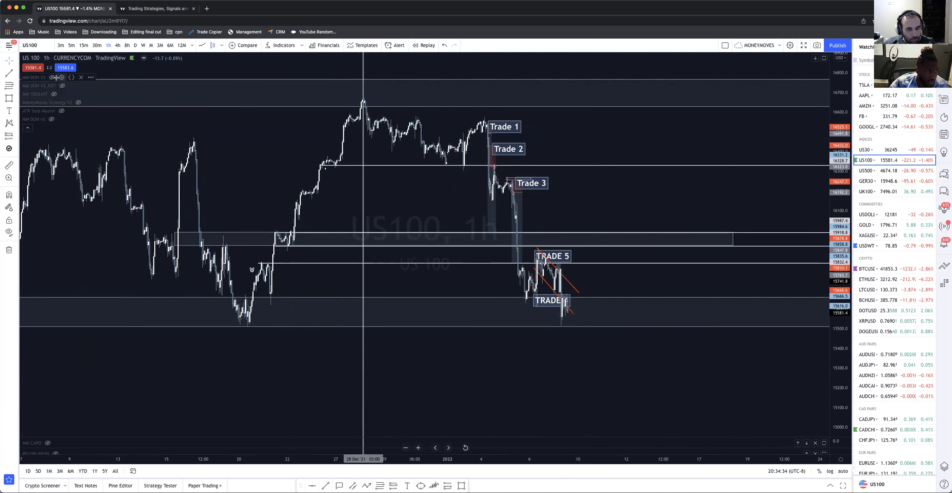
{"action": "left_click", "coordinate": [54, 95]}
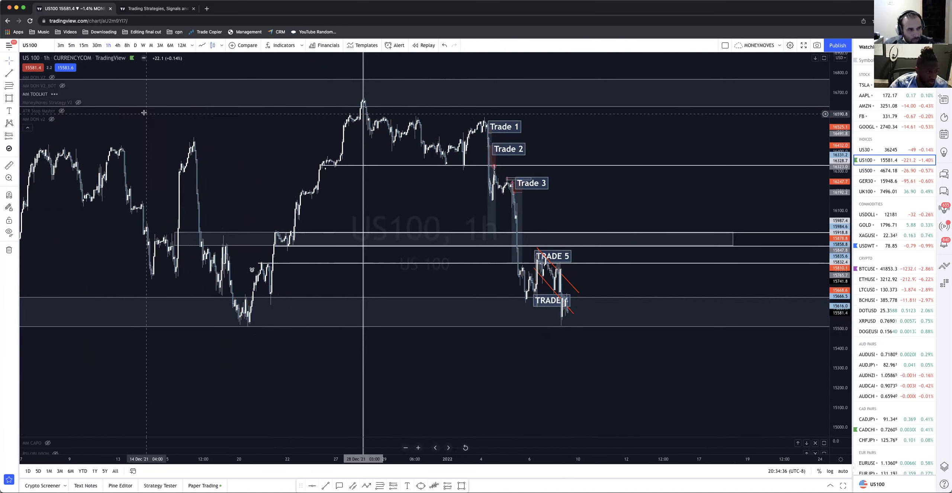
Set the US100 chart to the 5-minute timeframe and hide all drawings.
{"action": "left_click", "coordinate": [71, 46]}
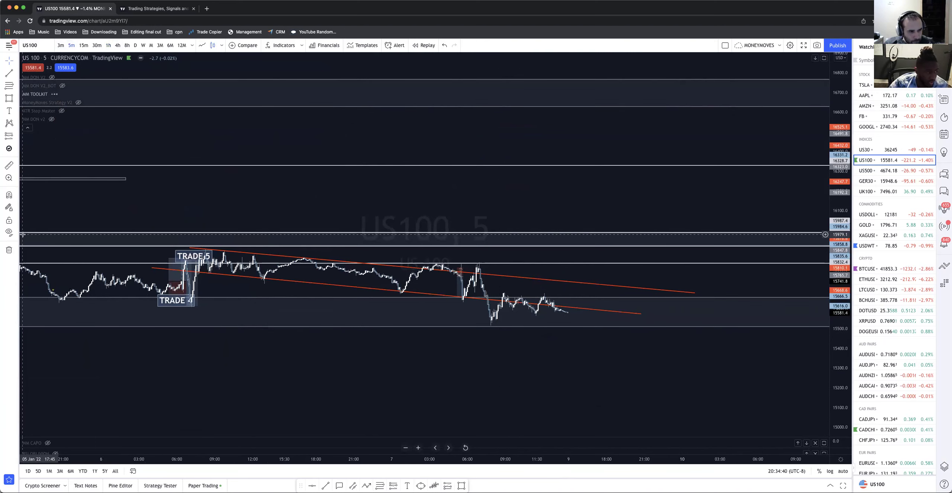
{"action": "left_click", "coordinate": [8, 233]}
{"action": "scroll", "coordinate": [520, 393], "scroll_direction": "left", "scroll_amount": 5}
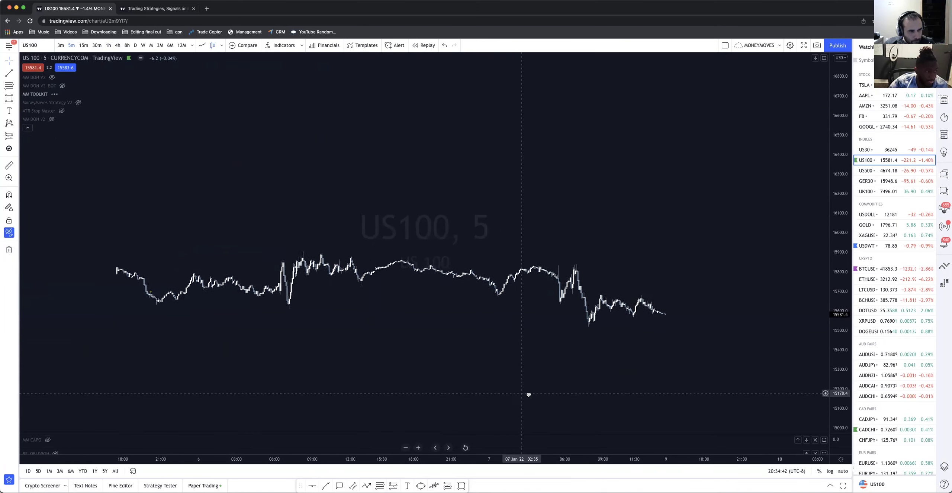
{"action": "left_click_drag", "start_coordinate": [842, 380], "coordinate": [824, 162]}
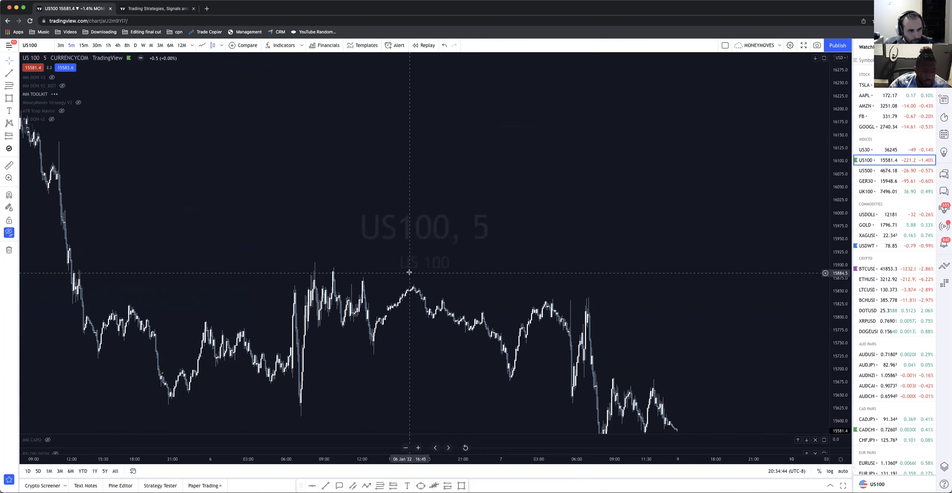
{"action": "left_click_drag", "start_coordinate": [409, 272], "coordinate": [386, 150]}
Review MM TOOLKIT's market structure, in-balance zone and order block inputs, close the settings and frame the recent US100 price action.
{"action": "left_click", "coordinate": [64, 94]}
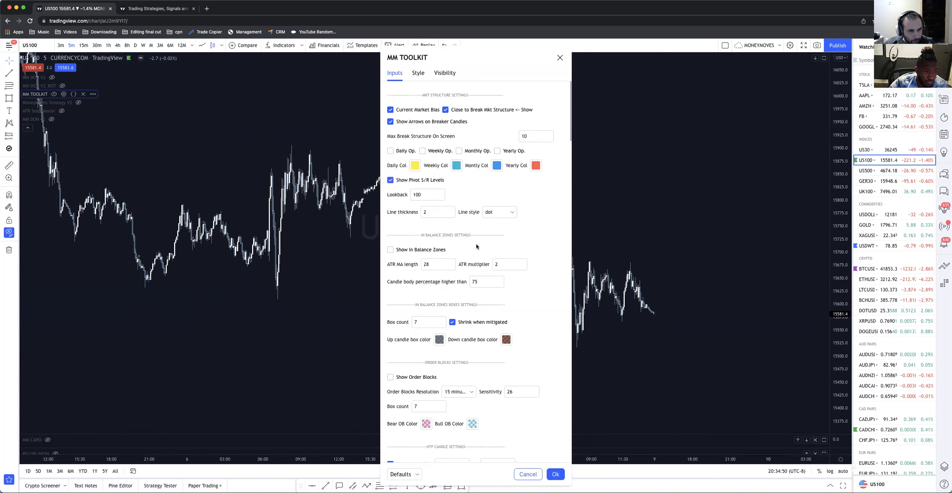
{"action": "left_click", "coordinate": [554, 473]}
{"action": "left_click_drag", "start_coordinate": [512, 300], "coordinate": [516, 330]}
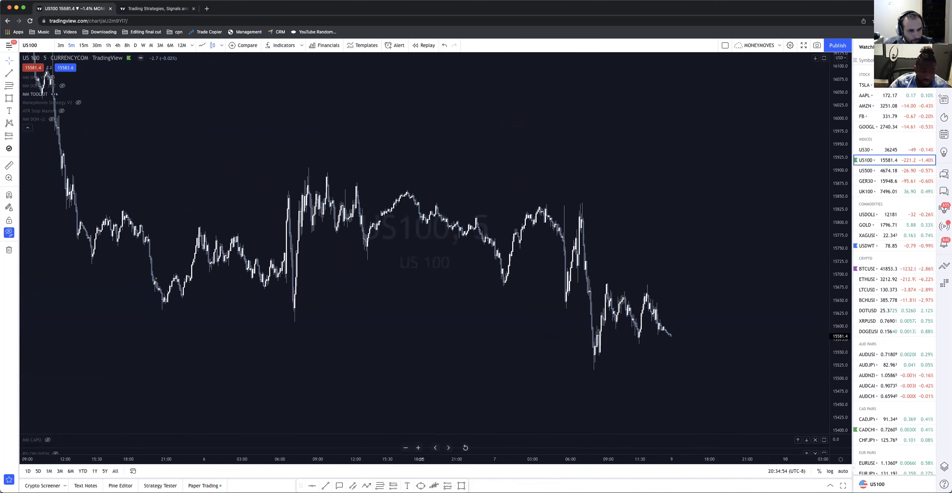
{"action": "mouse_move", "coordinate": [422, 459]}
{"action": "left_mouse_down"}
{"action": "mouse_move", "coordinate": [546, 450]}
{"action": "mouse_move", "coordinate": [423, 446]}
{"action": "left_mouse_up"}
{"action": "left_click_drag", "start_coordinate": [454, 324], "coordinate": [454, 339]}
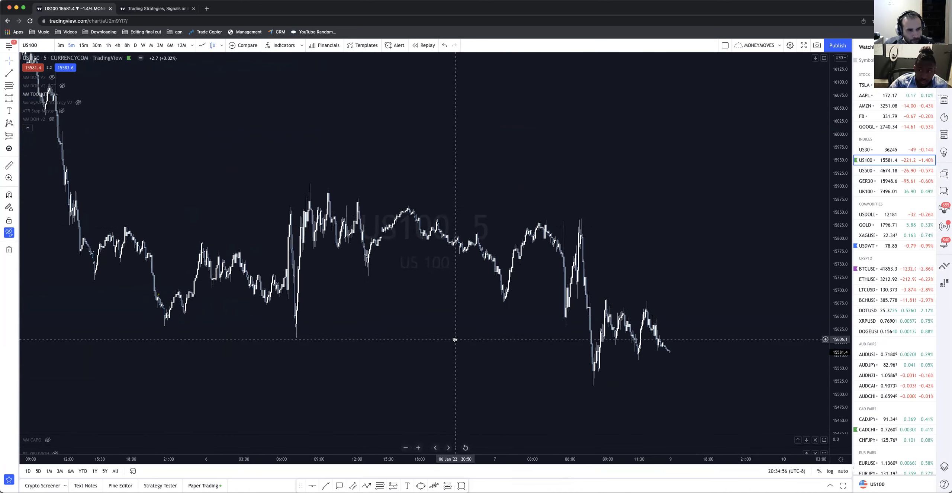
{"action": "left_click_drag", "start_coordinate": [838, 217], "coordinate": [833, 291]}
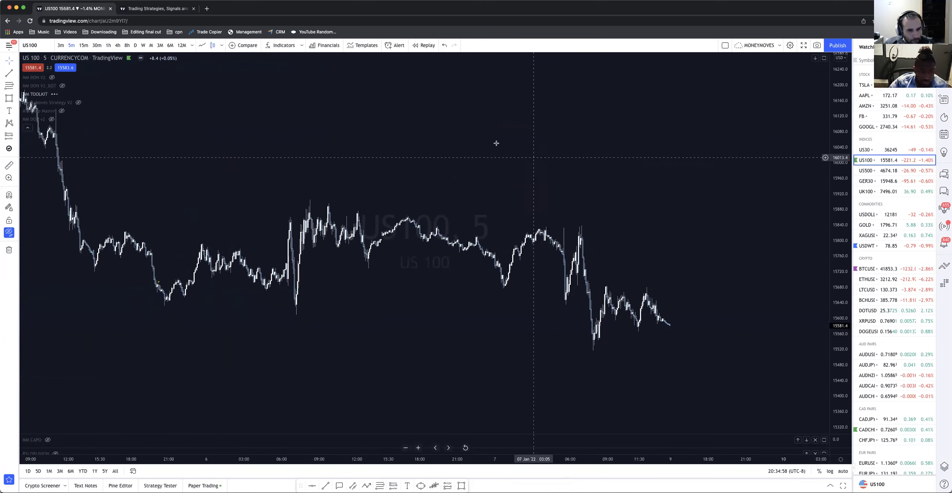
{"action": "left_click_drag", "start_coordinate": [496, 144], "coordinate": [465, 171]}
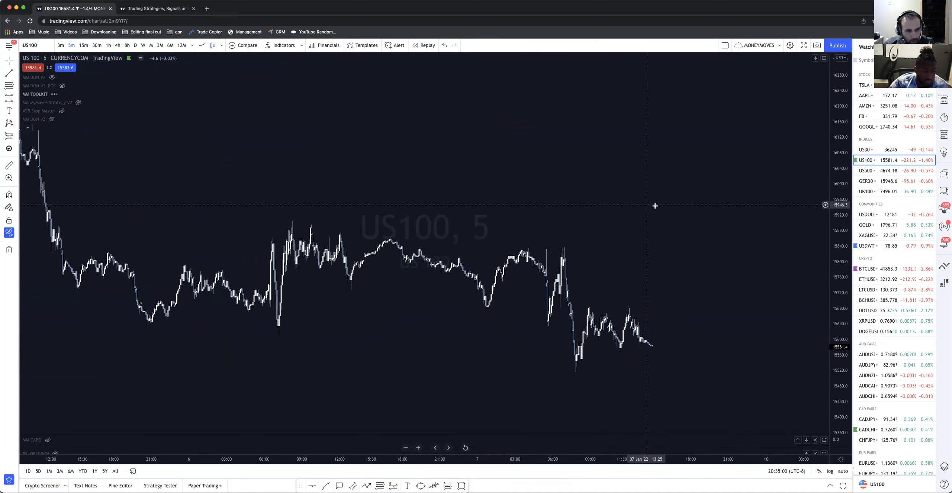
{"action": "left_click_drag", "start_coordinate": [652, 216], "coordinate": [655, 189]}
{"action": "left_click_drag", "start_coordinate": [841, 321], "coordinate": [837, 268]}
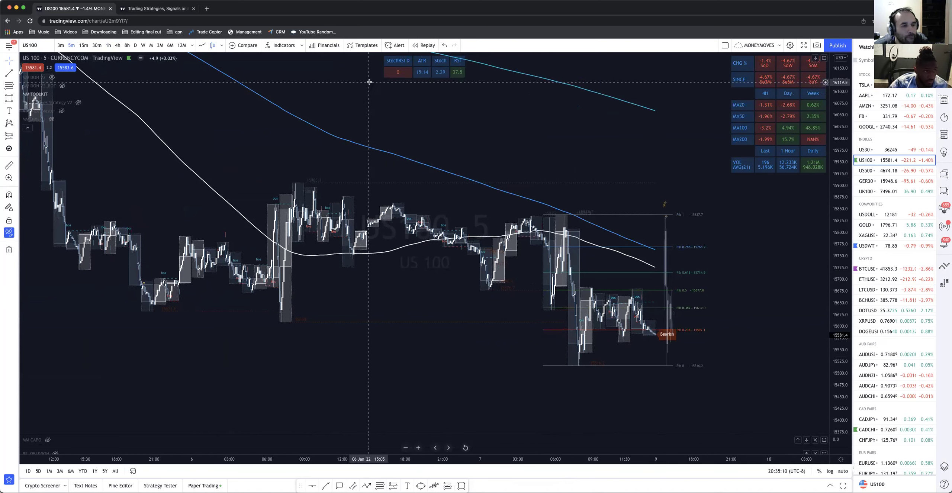
Start a bar replay of the US100 chart on 6 January, play it forward and pause it at about 18:00 that day.
{"action": "left_click", "coordinate": [423, 45]}
{"action": "left_click", "coordinate": [287, 194]}
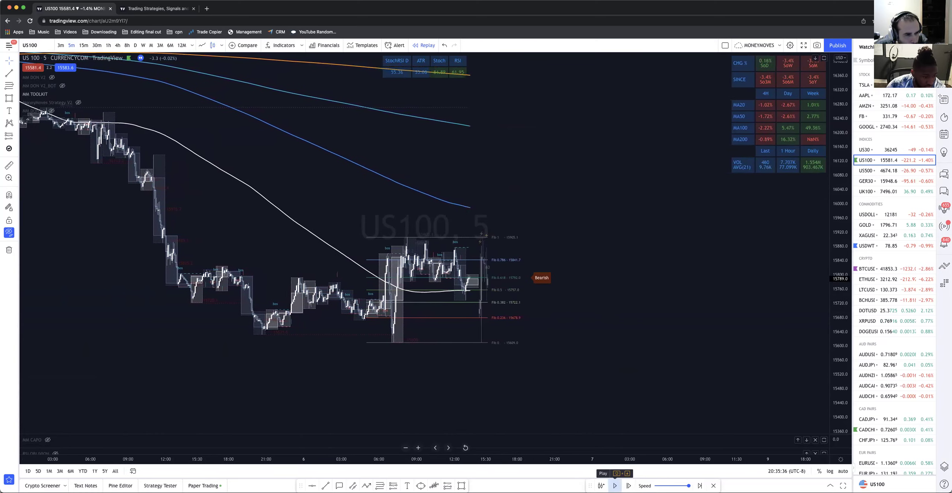
{"action": "left_click", "coordinate": [615, 486]}
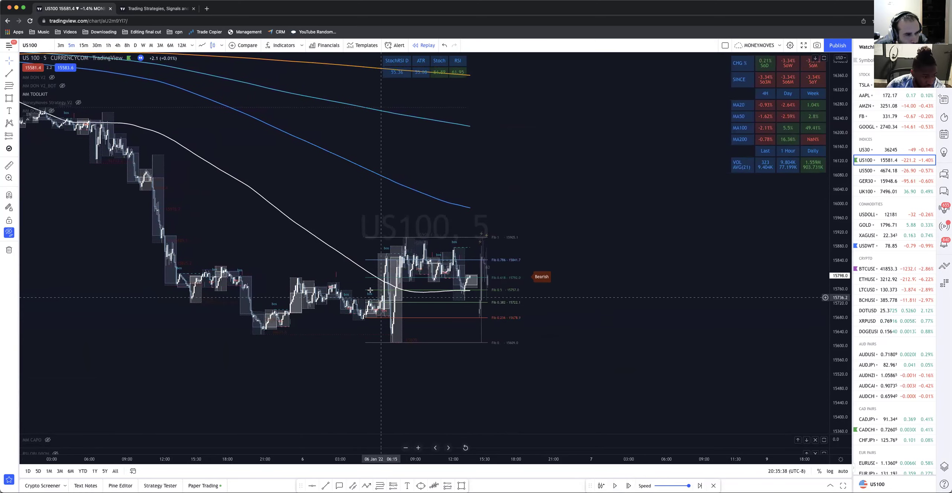
{"action": "left_click_drag", "start_coordinate": [455, 330], "coordinate": [477, 347]}
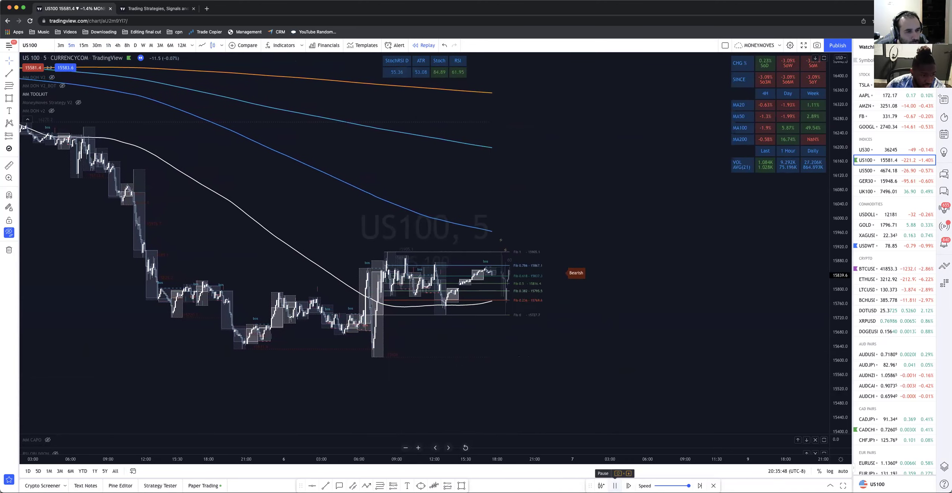
{"action": "left_click", "coordinate": [615, 486]}
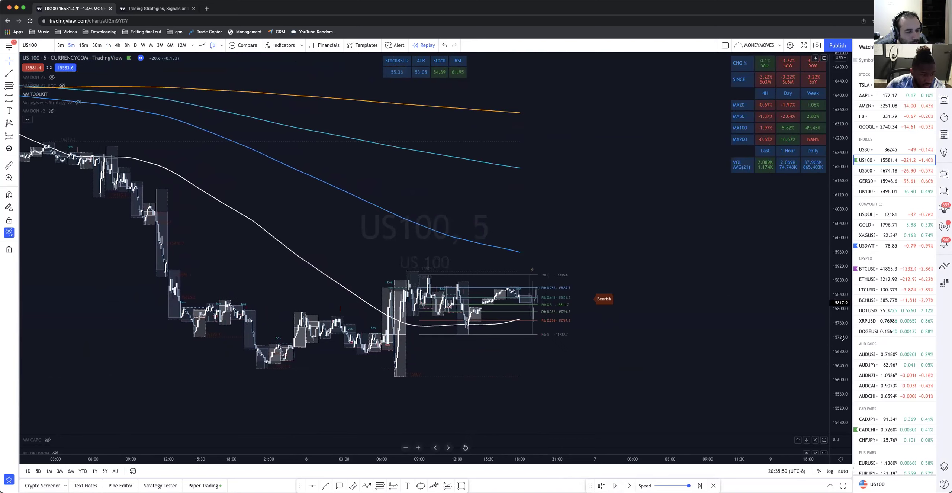
Examine MM TOOLKIT's candle boxes, Fibonacci levels, bias label and moving averages around the paused replay price on US100.
{"action": "left_click_drag", "start_coordinate": [838, 343], "coordinate": [835, 156]}
{"action": "left_click_drag", "start_coordinate": [574, 320], "coordinate": [601, 206]}
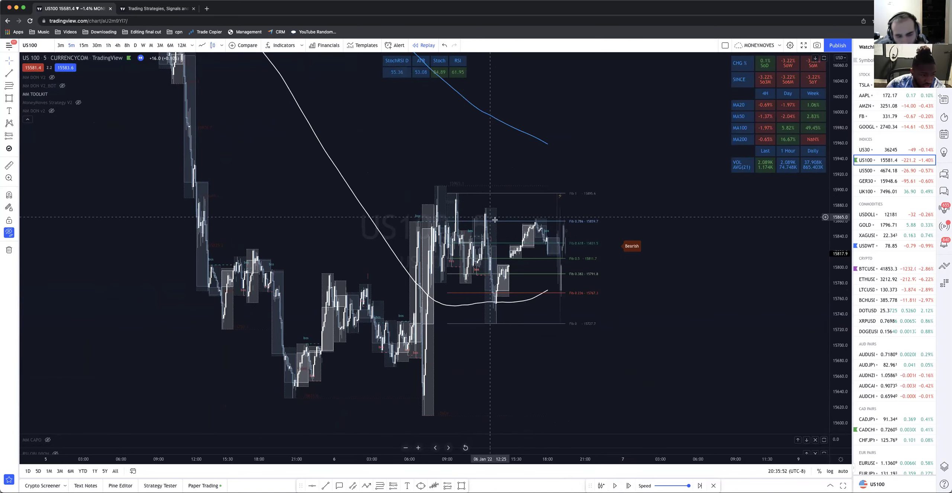
{"action": "left_click_drag", "start_coordinate": [669, 317], "coordinate": [689, 285]}
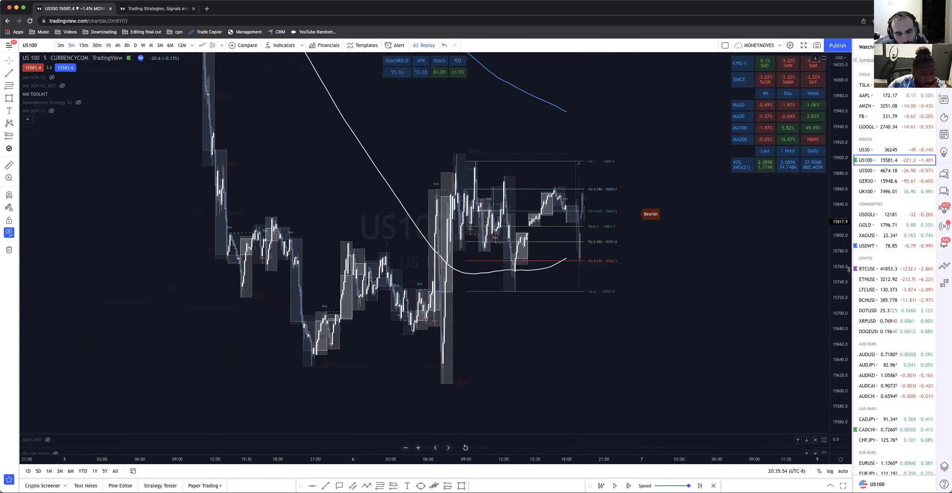
{"action": "left_click_drag", "start_coordinate": [849, 270], "coordinate": [848, 294]}
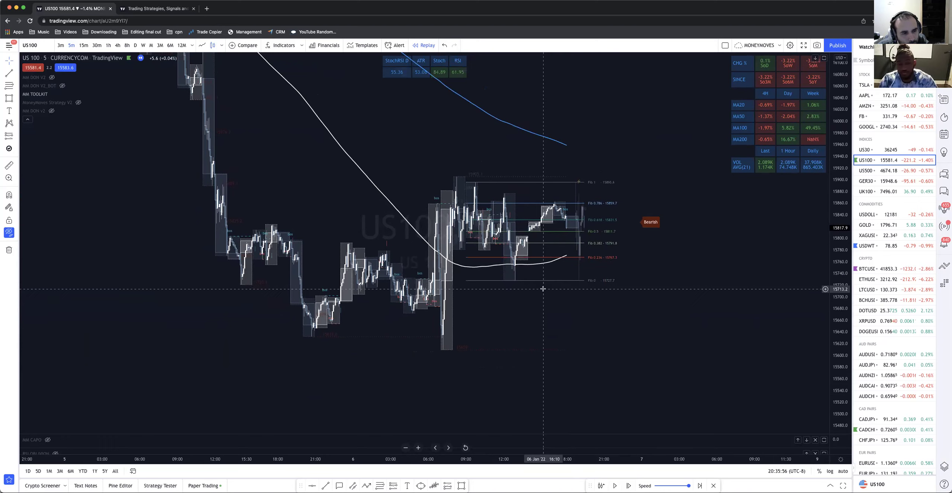
{"action": "left_click_drag", "start_coordinate": [543, 288], "coordinate": [563, 321]}
{"action": "left_click_drag", "start_coordinate": [849, 237], "coordinate": [848, 344]}
{"action": "left_click_drag", "start_coordinate": [483, 175], "coordinate": [482, 216]}
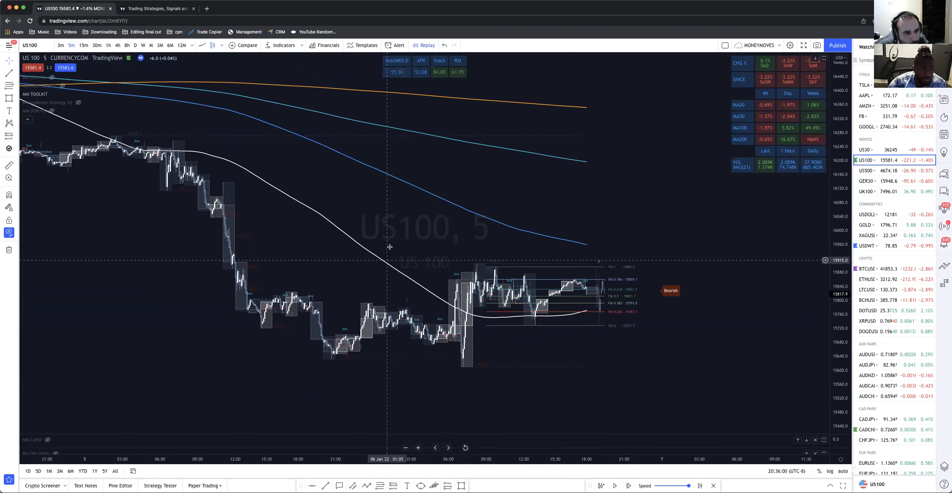
{"action": "left_click_drag", "start_coordinate": [599, 344], "coordinate": [594, 368]}
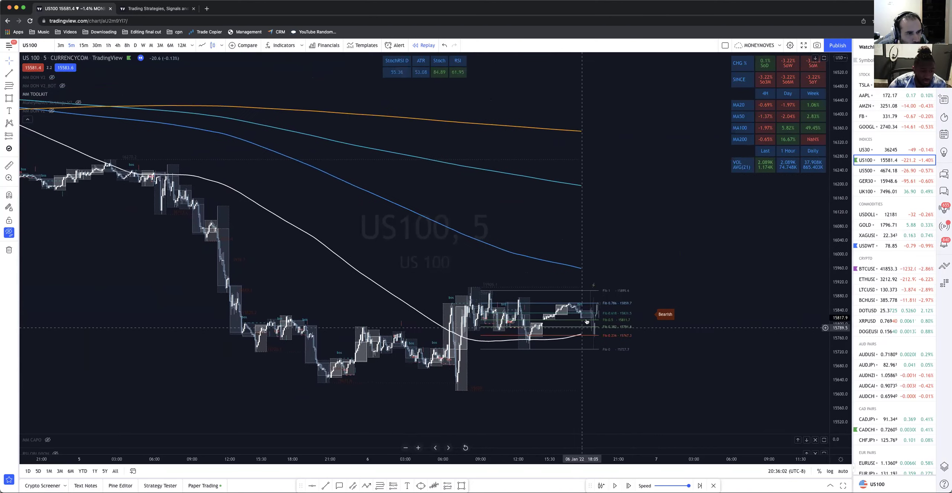
{"action": "mouse_move", "coordinate": [837, 373]}
{"action": "left_mouse_down"}
{"action": "mouse_move", "coordinate": [829, 311]}
{"action": "mouse_move", "coordinate": [830, 357]}
{"action": "left_mouse_up"}
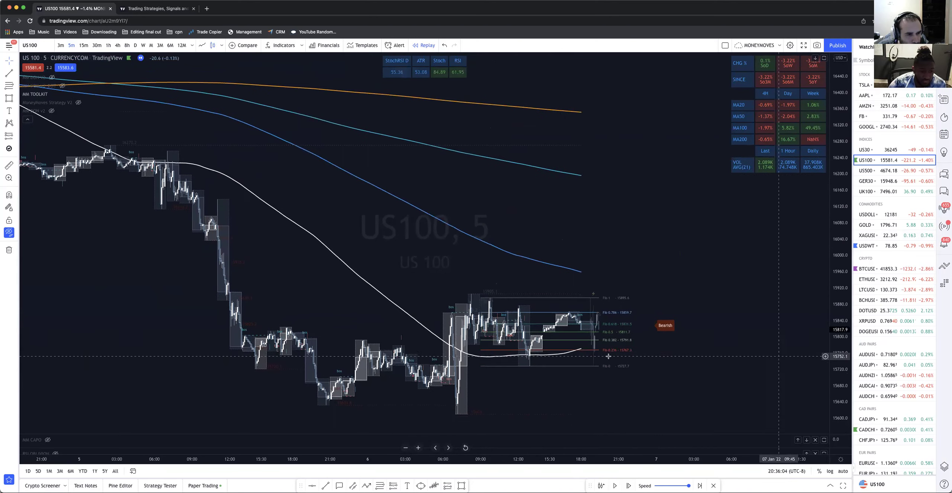
{"action": "left_click_drag", "start_coordinate": [586, 342], "coordinate": [592, 307]}
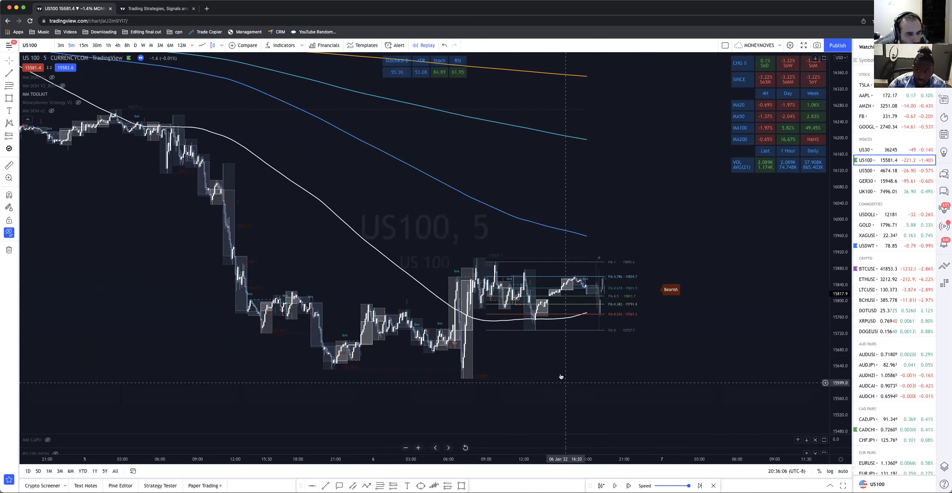
{"action": "left_click_drag", "start_coordinate": [563, 345], "coordinate": [565, 349]}
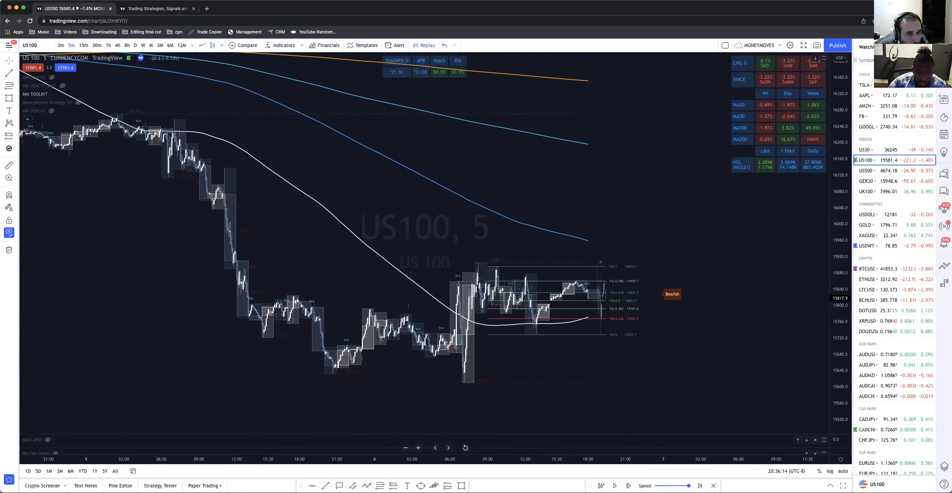
{"action": "left_click_drag", "start_coordinate": [529, 458], "coordinate": [244, 447]}
{"action": "left_click_drag", "start_coordinate": [236, 325], "coordinate": [612, 376]}
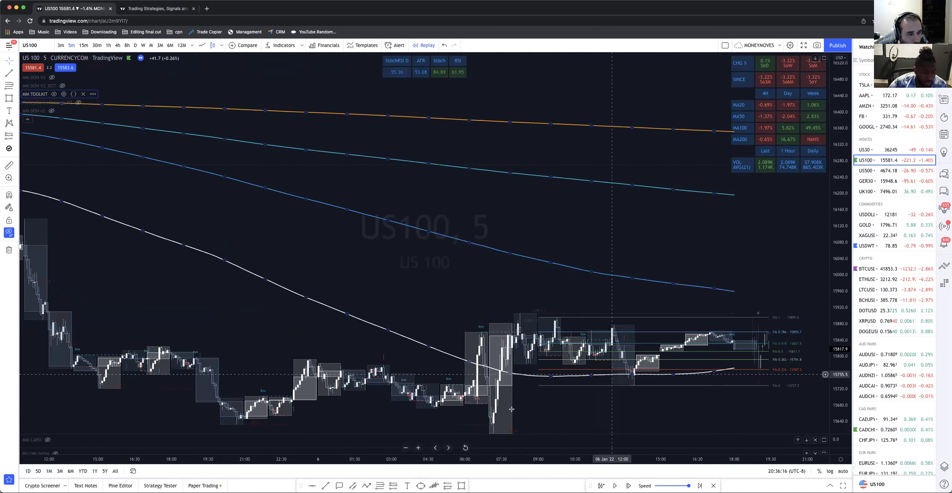
{"action": "left_click_drag", "start_coordinate": [522, 389], "coordinate": [412, 321]}
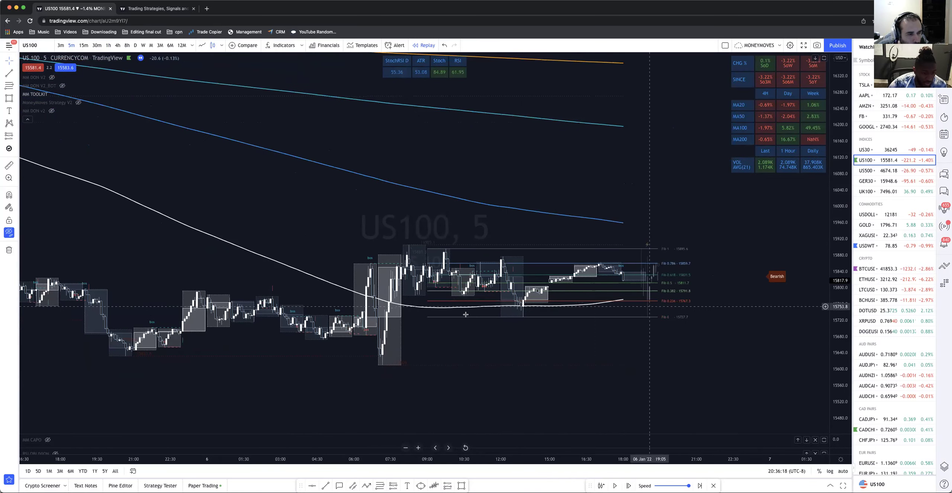
Examine the US100 price swings, MM TOOLKIT candle boxes, Fibonacci levels and moving averages from 5 January up to the paused replay price.
{"action": "left_click_drag", "start_coordinate": [679, 330], "coordinate": [663, 339]}
{"action": "left_click_drag", "start_coordinate": [841, 388], "coordinate": [838, 214]}
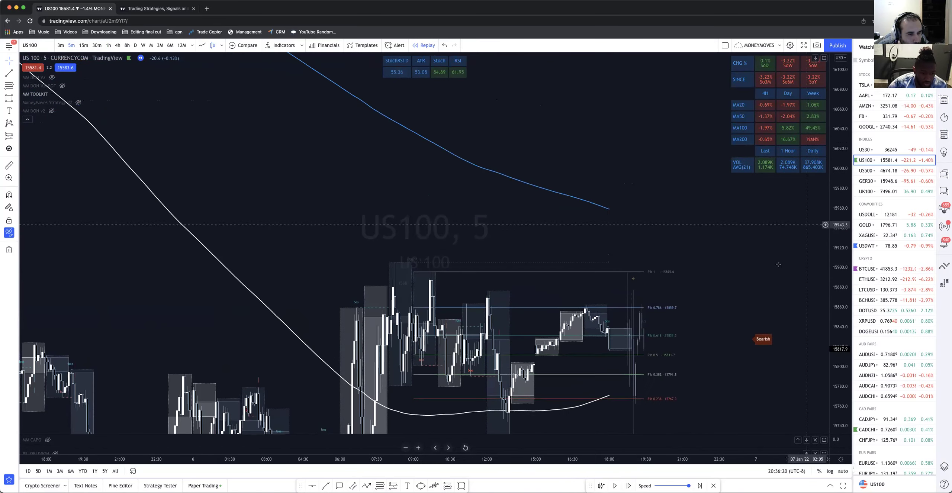
{"action": "left_click_drag", "start_coordinate": [724, 338], "coordinate": [566, 181]}
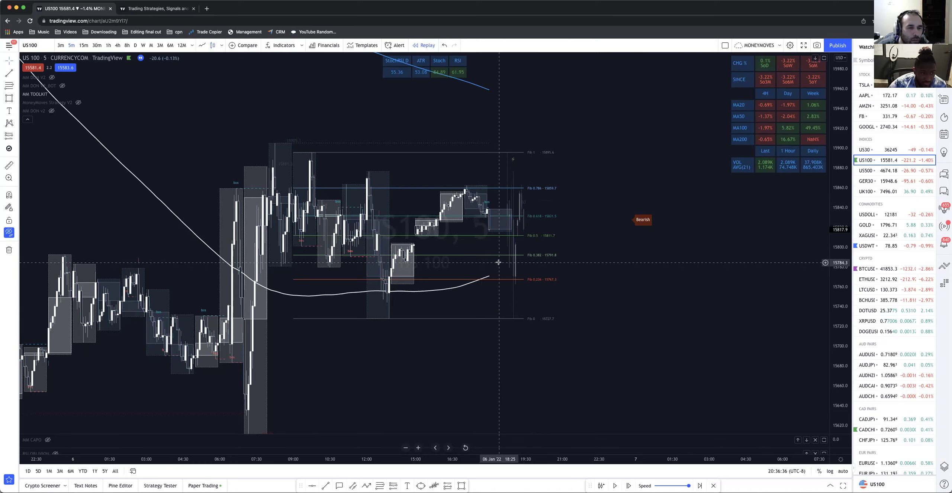
{"action": "left_click_drag", "start_coordinate": [499, 263], "coordinate": [547, 265]}
{"action": "left_click_drag", "start_coordinate": [846, 207], "coordinate": [829, 303]}
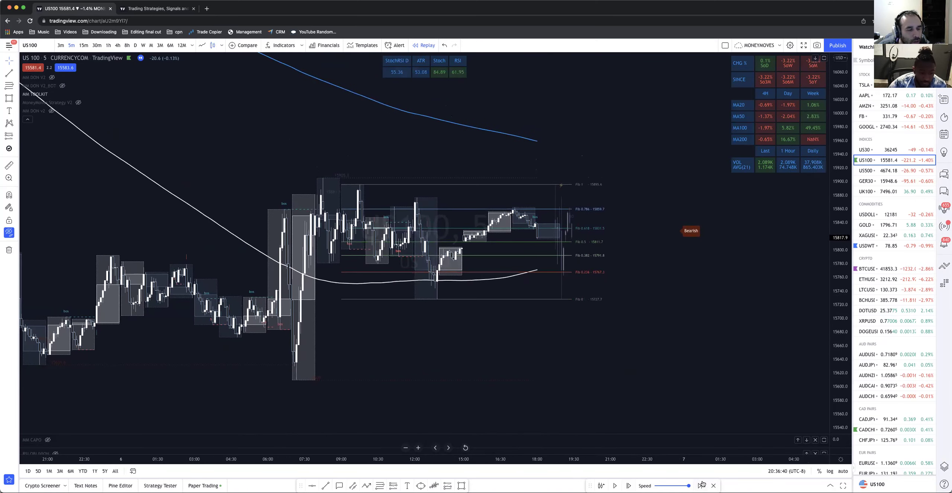
{"action": "left_click_drag", "start_coordinate": [546, 311], "coordinate": [852, 450]}
{"action": "left_click_drag", "start_coordinate": [349, 259], "coordinate": [751, 282]}
{"action": "scroll", "coordinate": [752, 282], "scroll_direction": "right", "scroll_amount": 5}
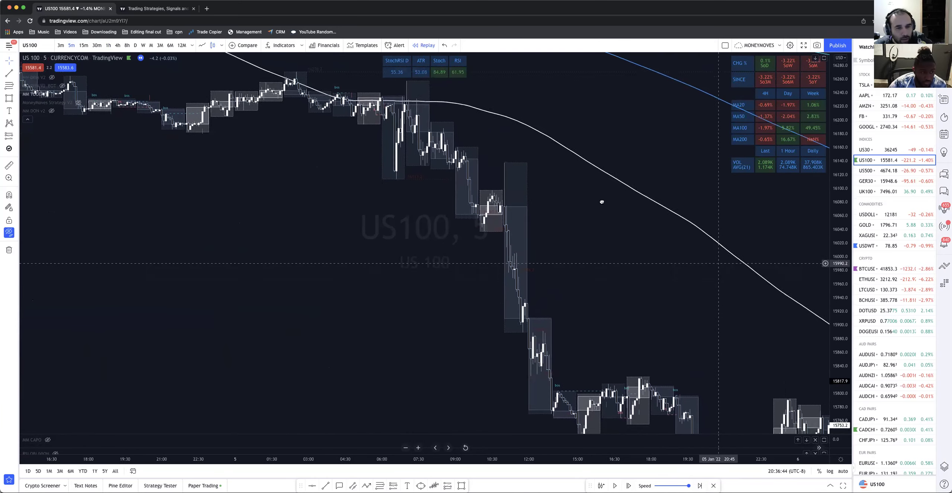
{"action": "left_click_drag", "start_coordinate": [712, 378], "coordinate": [478, 363]}
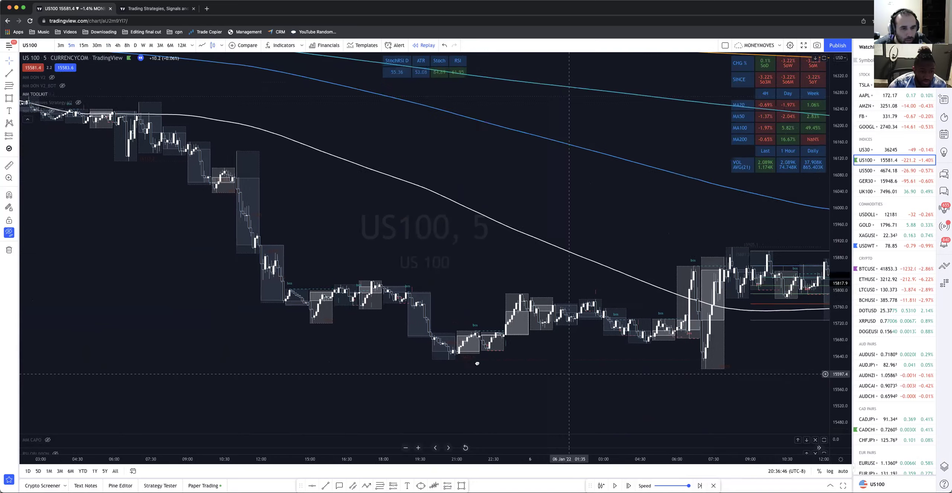
{"action": "left_click_drag", "start_coordinate": [362, 460], "coordinate": [511, 438]}
{"action": "left_click_drag", "start_coordinate": [389, 302], "coordinate": [359, 348]}
Show MM DON V2 over MM TOOLKIT to compare its signals with the candle boxes and moving averages, and hide it again.
{"action": "left_click", "coordinate": [52, 78]}
{"action": "left_click_drag", "start_coordinate": [309, 280], "coordinate": [304, 299]}
{"action": "scroll", "coordinate": [223, 151], "scroll_direction": "right", "scroll_amount": 2}
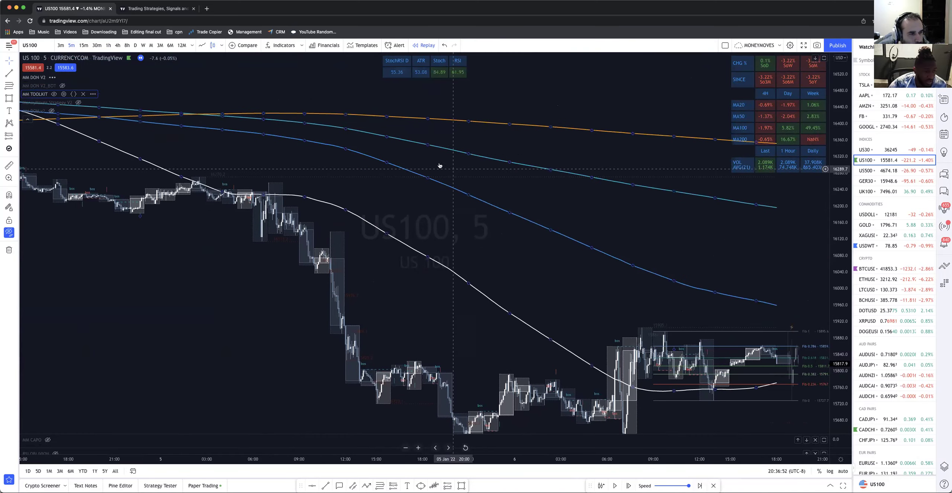
{"action": "scroll", "coordinate": [279, 204], "scroll_direction": "left", "scroll_amount": 4}
{"action": "scroll", "coordinate": [297, 223], "scroll_direction": "right", "scroll_amount": 2}
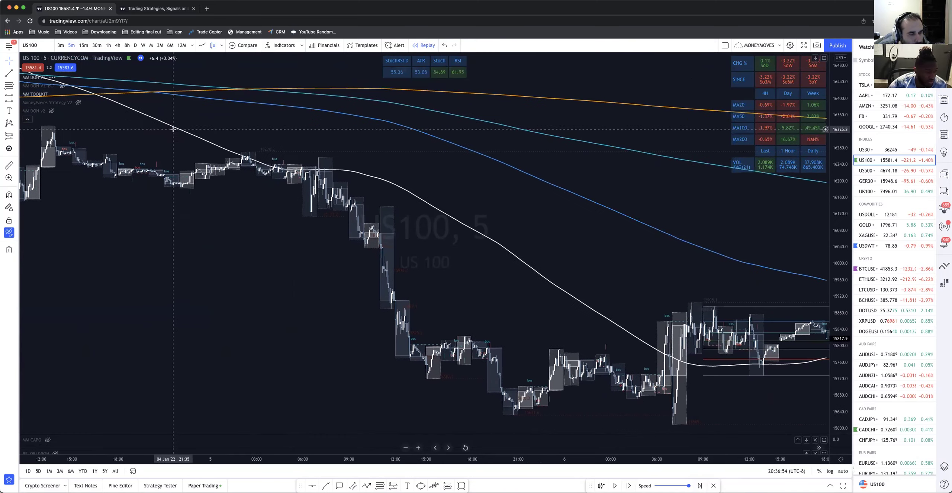
{"action": "scroll", "coordinate": [382, 240], "scroll_direction": "right", "scroll_amount": 2}
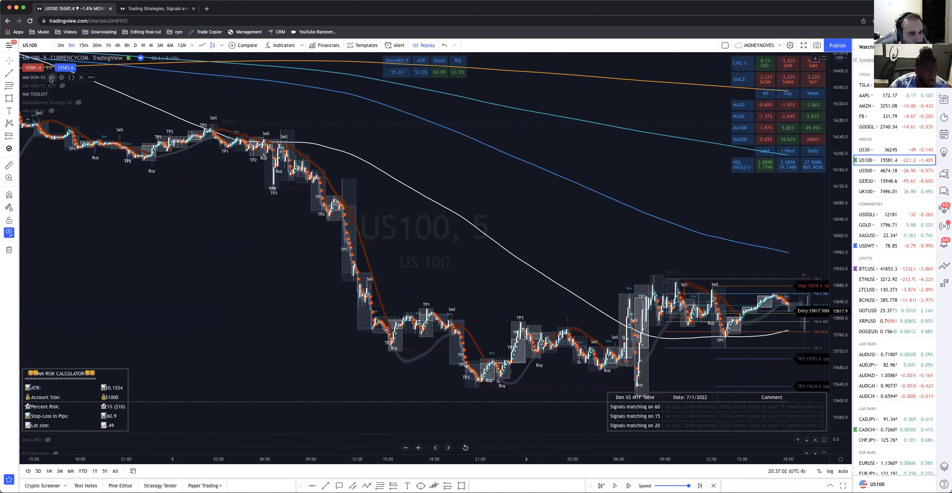
{"action": "left_click", "coordinate": [52, 78]}
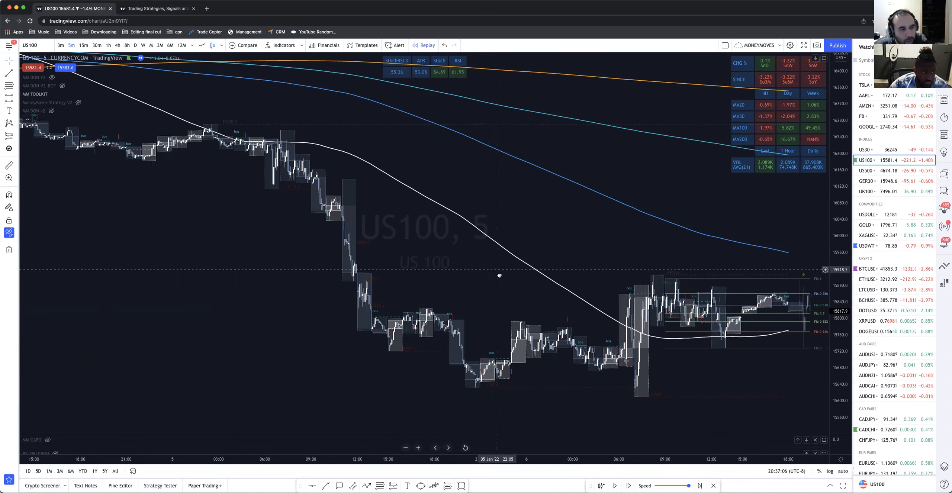
{"action": "scroll", "coordinate": [499, 276], "scroll_direction": "right", "scroll_amount": 10}
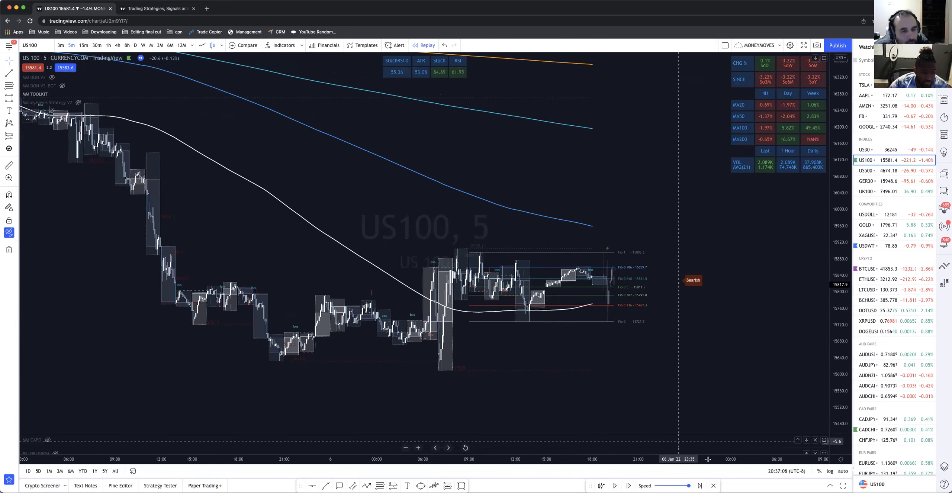
Hide MM TOOLKIT and add the MM Cheatcode V2 indicator from the own scripts to the US100 chart.
{"action": "left_click", "coordinate": [53, 94]}
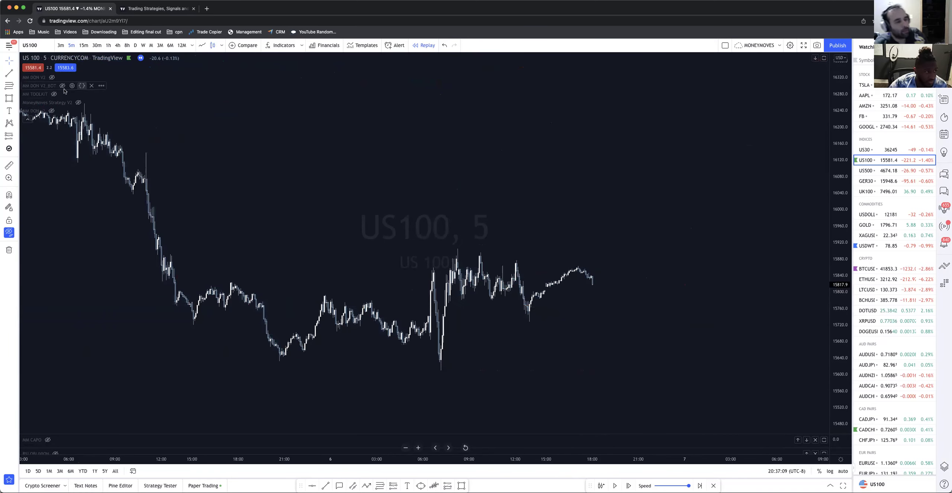
{"action": "left_click", "coordinate": [279, 46]}
{"action": "type", "text": "mmc"}
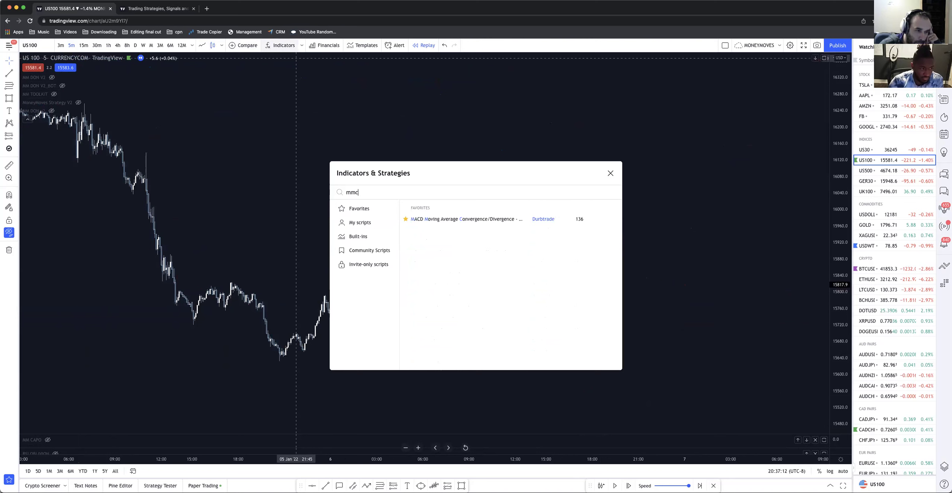
{"action": "key", "text": "BackSpace"}
{"action": "type", "text": "ch"}
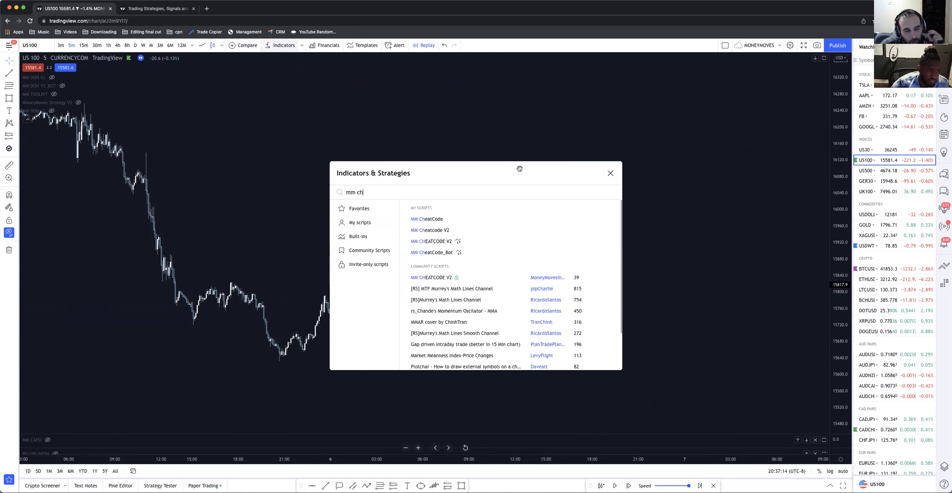
{"action": "key", "text": "Return"}
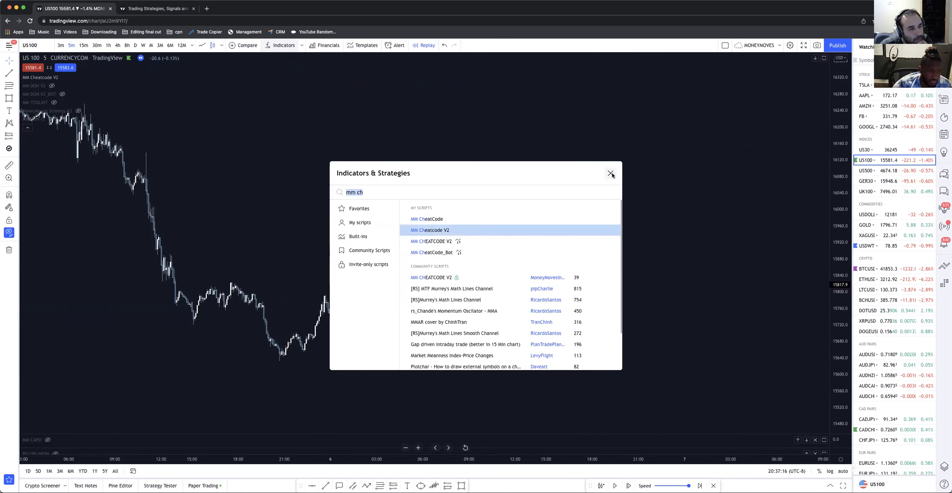
{"action": "left_click", "coordinate": [611, 173]}
Examine MM CHEATCODE V2's buy and sell signals on US100 and review its risk calculator and strategy inputs, leaving the settings unchanged.
{"action": "left_click_drag", "start_coordinate": [493, 245], "coordinate": [552, 244]}
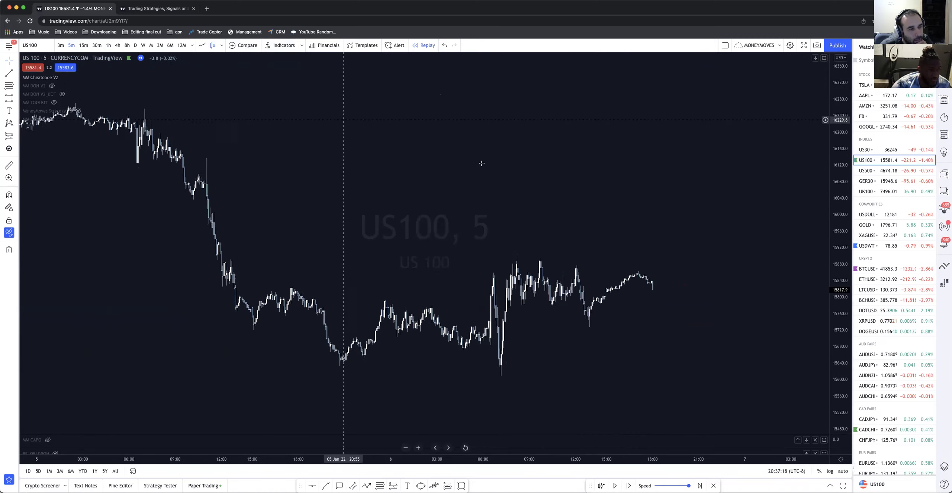
{"action": "left_click_drag", "start_coordinate": [838, 381], "coordinate": [823, 371]}
{"action": "left_click_drag", "start_coordinate": [445, 456], "coordinate": [539, 455]}
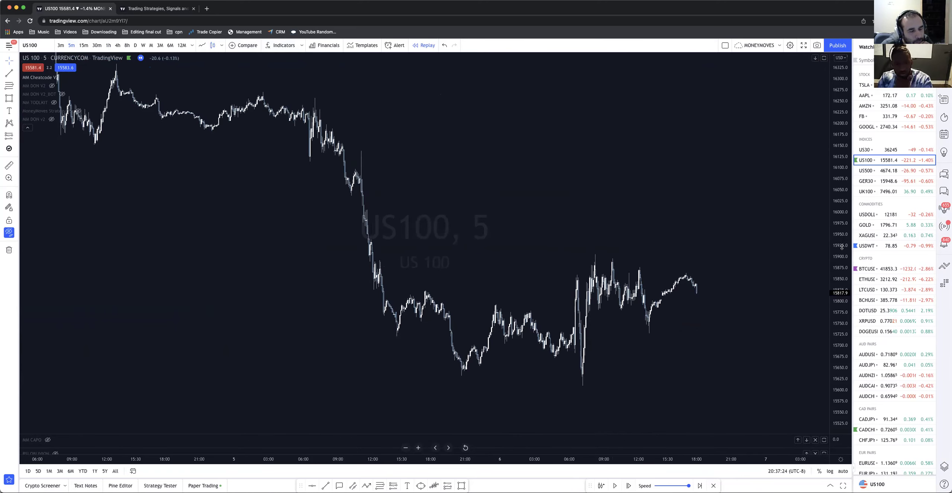
{"action": "left_click_drag", "start_coordinate": [842, 247], "coordinate": [842, 292]}
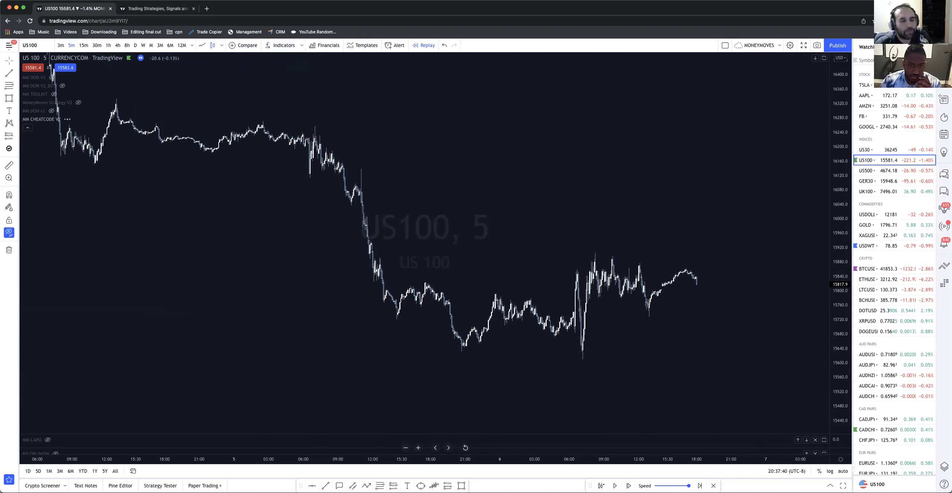
{"action": "left_click", "coordinate": [944, 47]}
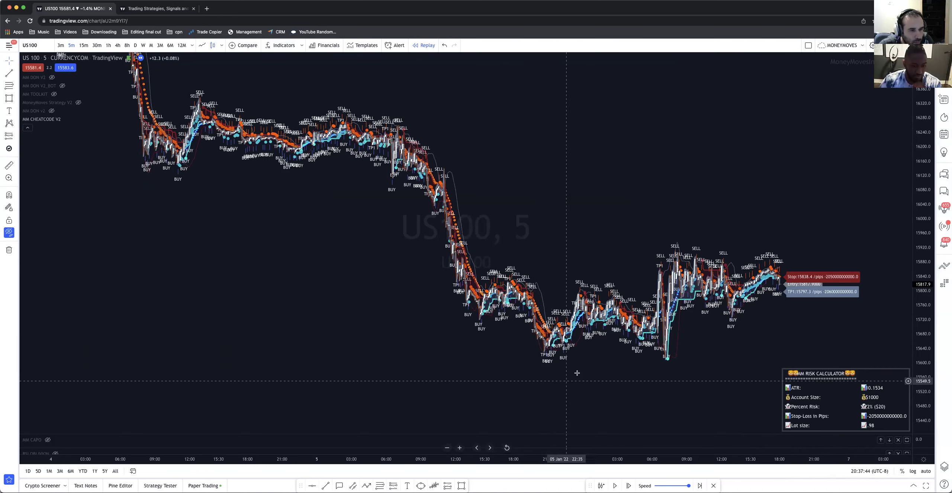
{"action": "left_click", "coordinate": [76, 119]}
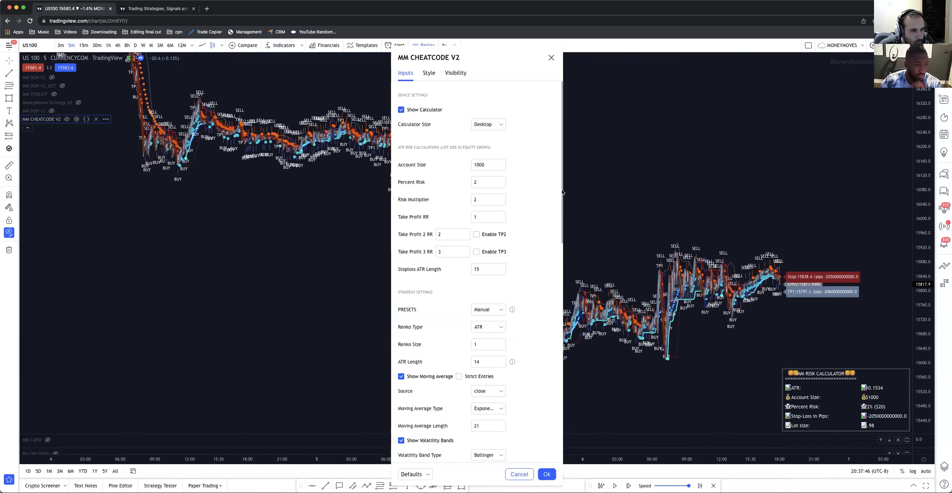
{"action": "left_click", "coordinate": [943, 46]}
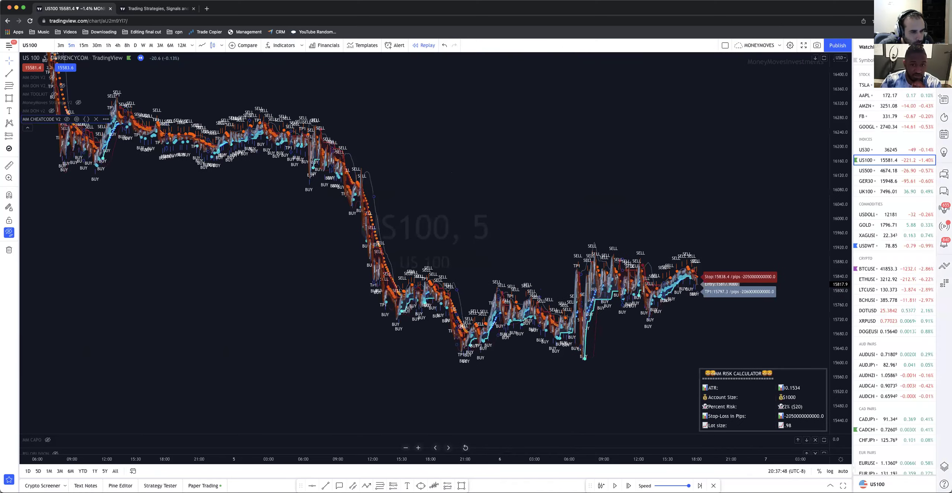
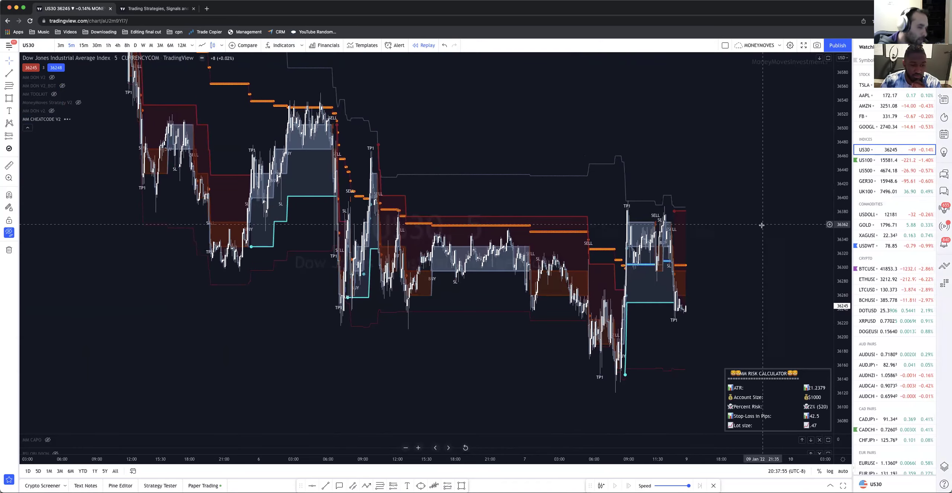
Examine MM CHEATCODE V2's buy, sell and take-profit signals on US30 from the latest price back to 3 January.
{"action": "left_click_drag", "start_coordinate": [704, 169], "coordinate": [715, 208]}
{"action": "left_click_drag", "start_coordinate": [851, 168], "coordinate": [818, 326]}
{"action": "left_click_drag", "start_coordinate": [622, 306], "coordinate": [855, 353]}
{"action": "scroll", "coordinate": [435, 223], "scroll_direction": "left", "scroll_amount": 10}
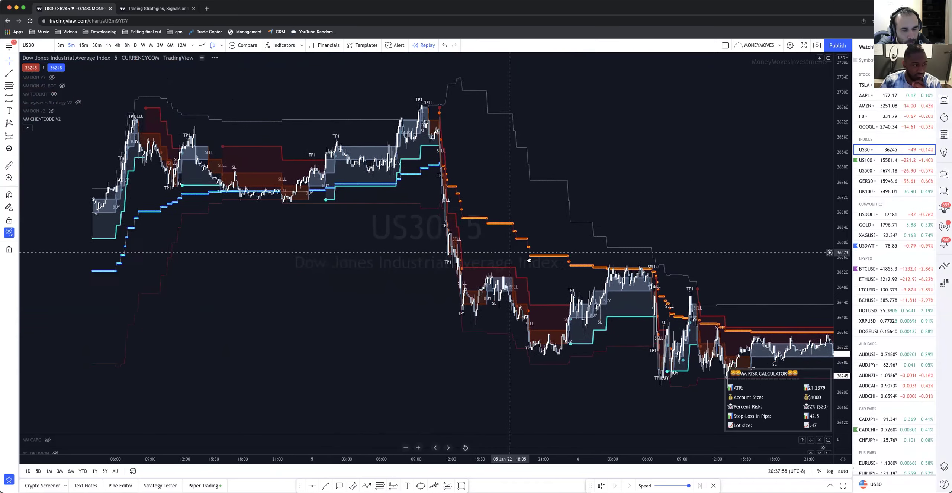
{"action": "left_click_drag", "start_coordinate": [468, 235], "coordinate": [461, 229]}
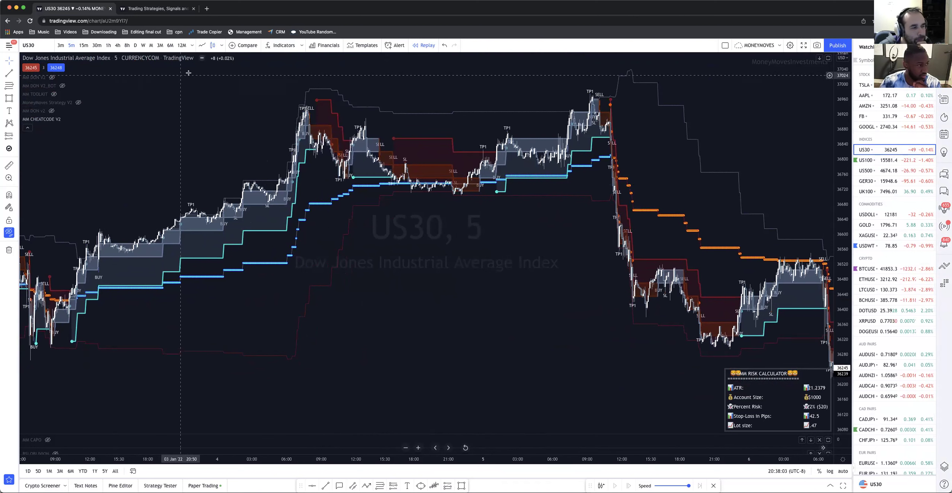
Look through the invite-only scripts and own scripts in the indicator library for the MM CHEATCODE versions, adding none to the chart.
{"action": "left_click", "coordinate": [281, 47]}
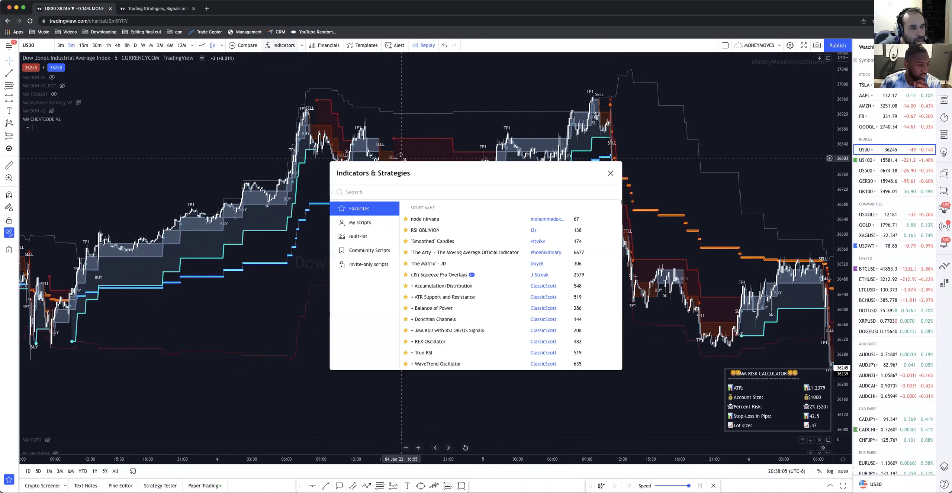
{"action": "left_click", "coordinate": [357, 264]}
{"action": "scroll", "coordinate": [459, 269], "scroll_direction": "down", "scroll_amount": 5}
{"action": "scroll", "coordinate": [459, 269], "scroll_direction": "down", "scroll_amount": 3}
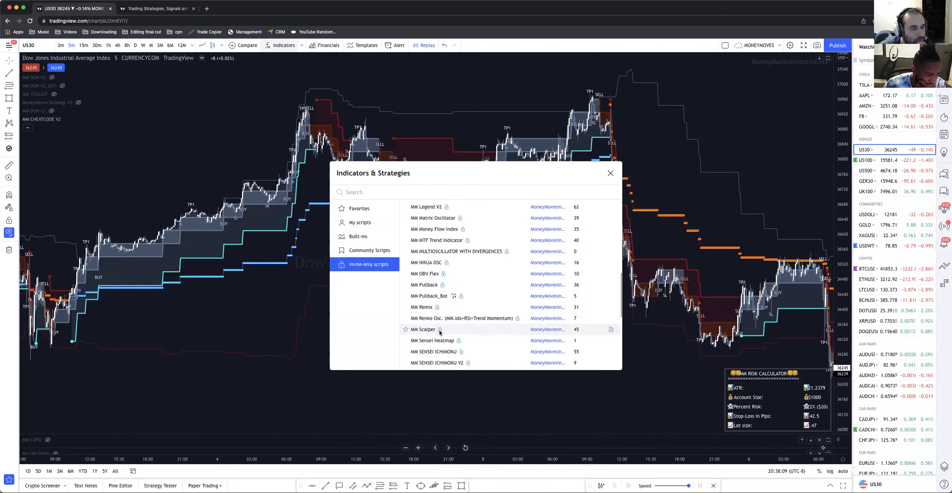
{"action": "scroll", "coordinate": [440, 332], "scroll_direction": "down", "scroll_amount": 3}
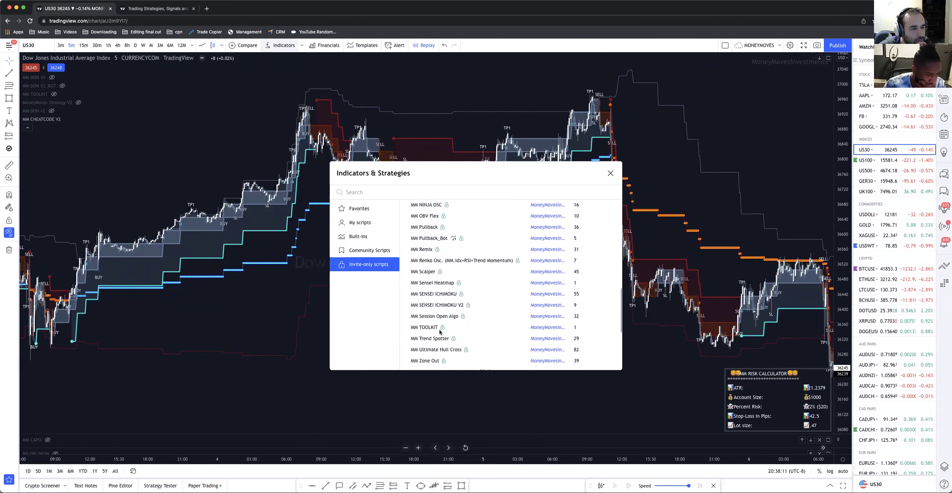
{"action": "scroll", "coordinate": [440, 328], "scroll_direction": "up", "scroll_amount": 2}
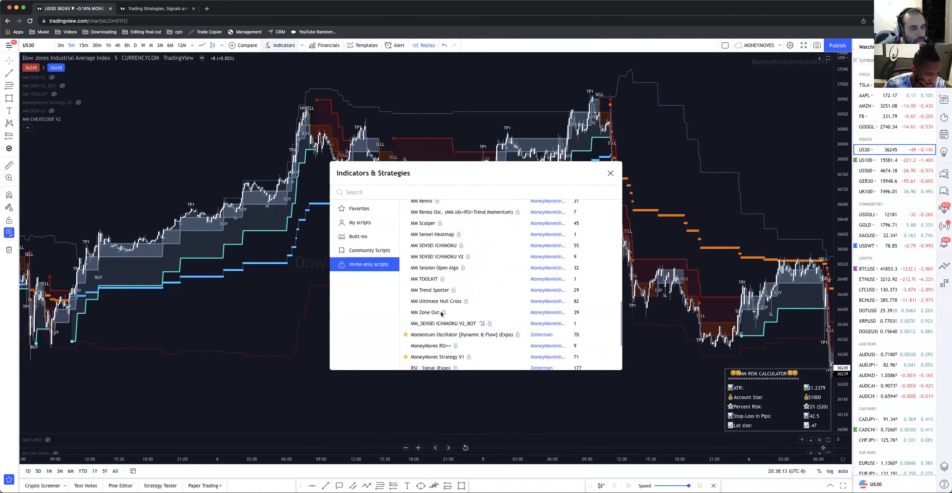
{"action": "scroll", "coordinate": [441, 314], "scroll_direction": "up", "scroll_amount": 5}
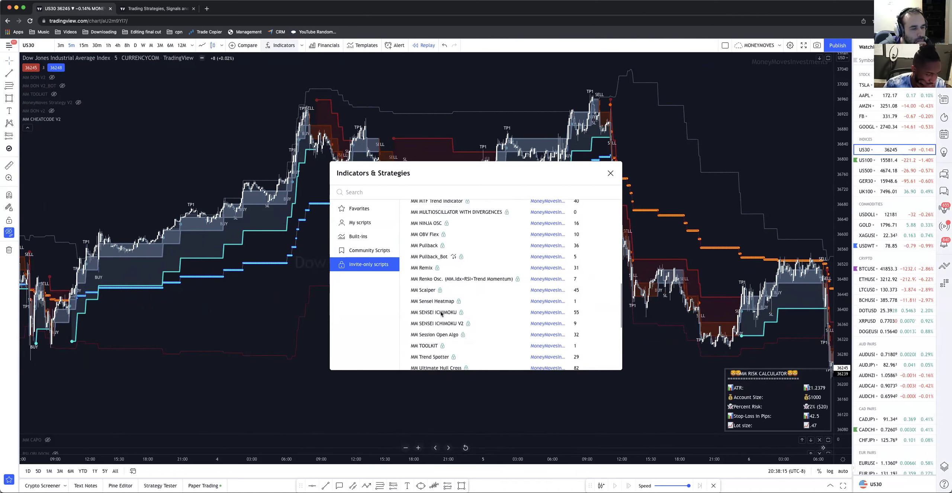
{"action": "scroll", "coordinate": [440, 309], "scroll_direction": "up", "scroll_amount": 2}
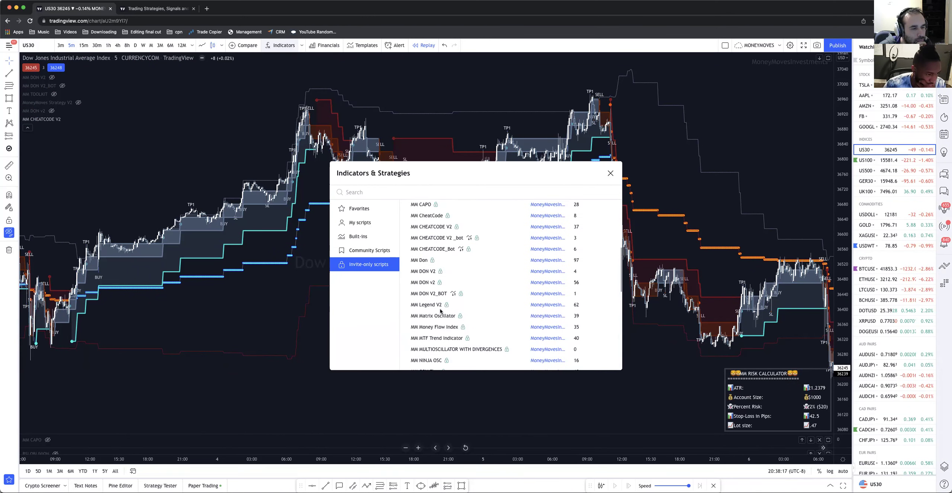
{"action": "scroll", "coordinate": [433, 242], "scroll_direction": "up", "scroll_amount": 1}
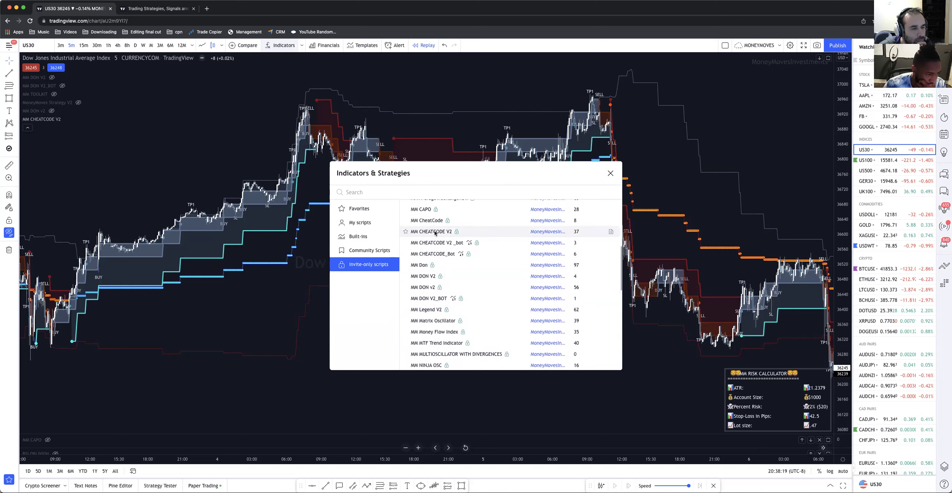
{"action": "scroll", "coordinate": [437, 252], "scroll_direction": "up", "scroll_amount": 5}
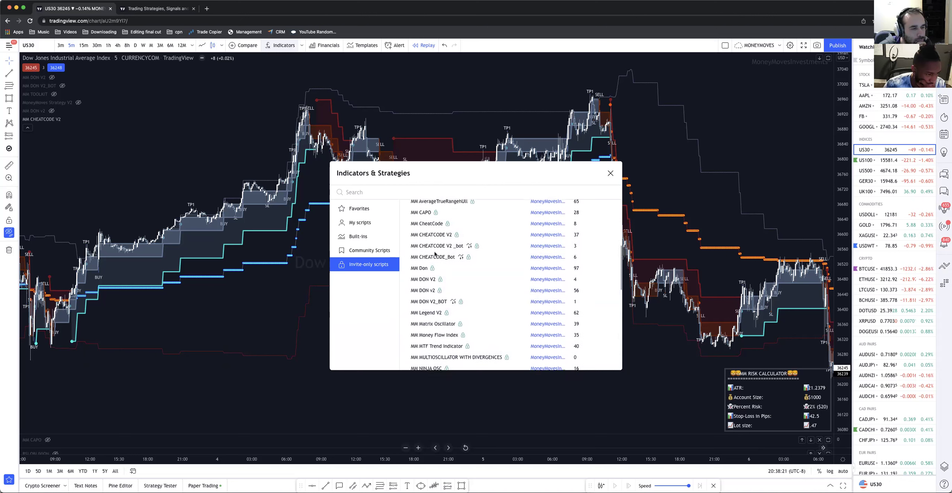
{"action": "scroll", "coordinate": [435, 254], "scroll_direction": "up", "scroll_amount": 1}
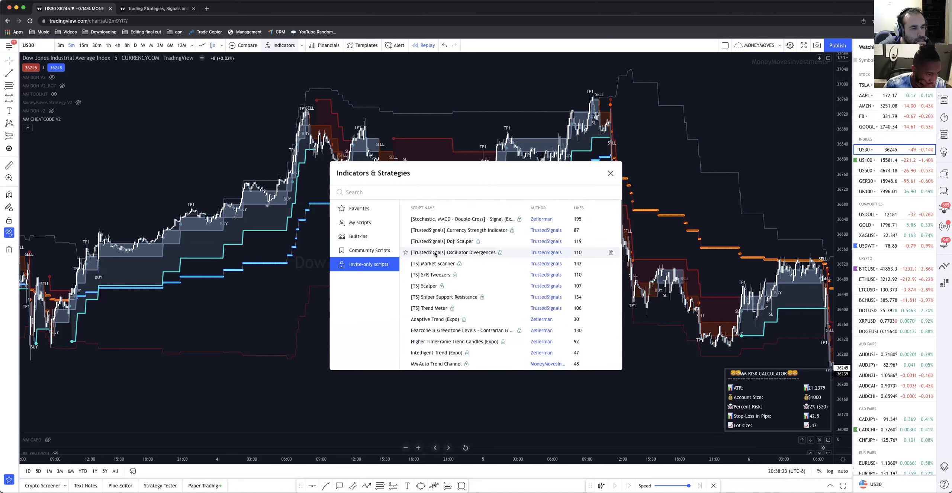
{"action": "left_click", "coordinate": [369, 223]}
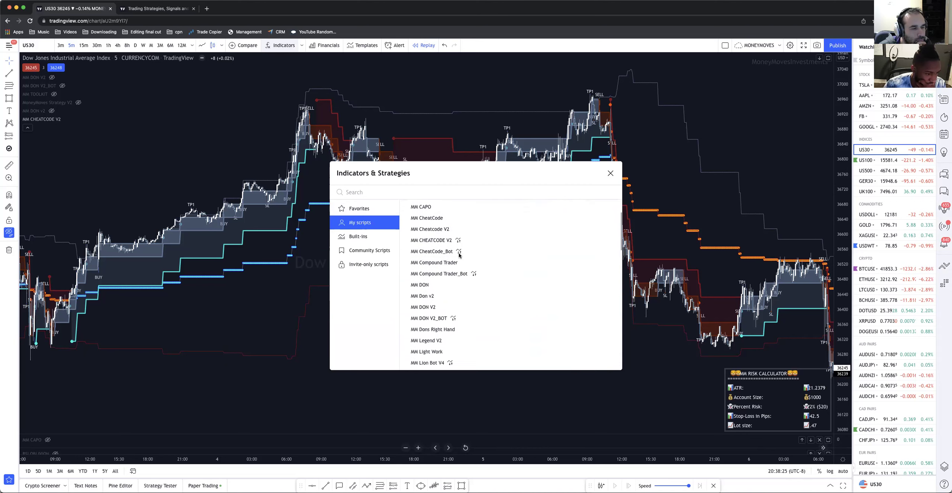
{"action": "scroll", "coordinate": [433, 257], "scroll_direction": "up", "scroll_amount": 3}
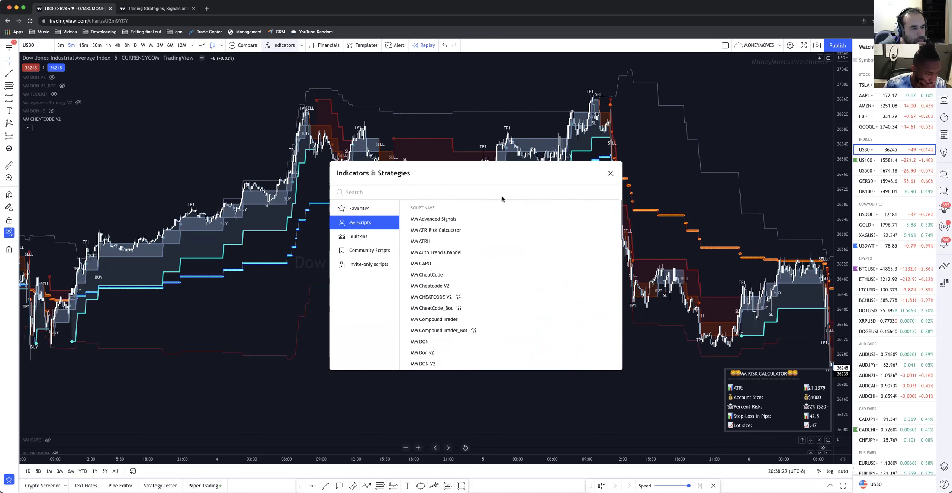
{"action": "left_click", "coordinate": [610, 173]}
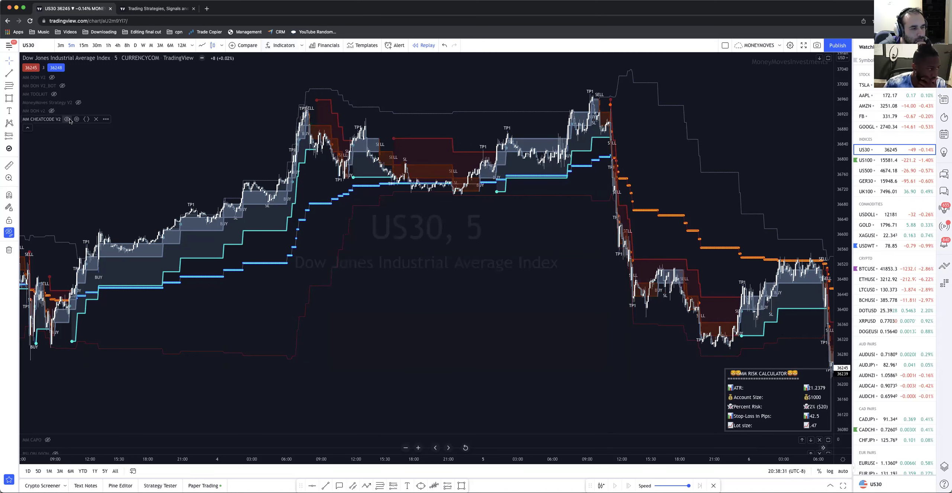
Hide MM CHEATCODE V2 on the US30 chart and open the published scripts of the own TradingView profile.
{"action": "left_click", "coordinate": [67, 120]}
{"action": "left_click", "coordinate": [154, 10]}
{"action": "left_click", "coordinate": [740, 118]}
{"action": "scroll", "coordinate": [374, 127], "scroll_direction": "up", "scroll_amount": 20}
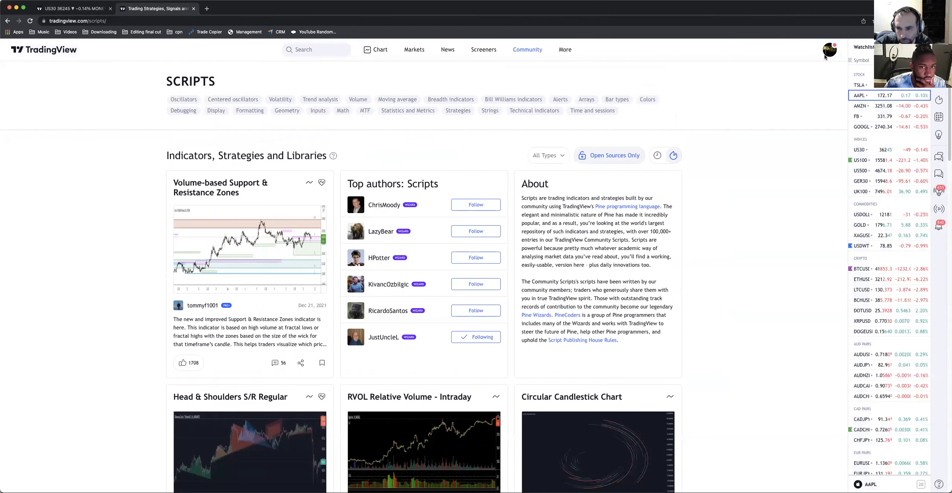
{"action": "left_click", "coordinate": [828, 55]}
{"action": "left_click", "coordinate": [762, 92]}
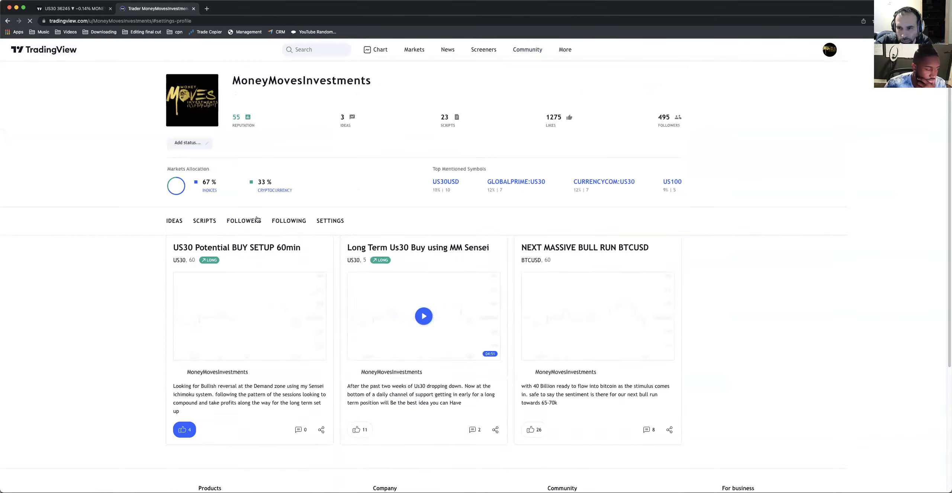
{"action": "left_click", "coordinate": [207, 220]}
Look through the profile's published scripts for MM CHEATCODE V2 and the neighbouring MM indicators.
{"action": "scroll", "coordinate": [331, 293], "scroll_direction": "down", "scroll_amount": 8}
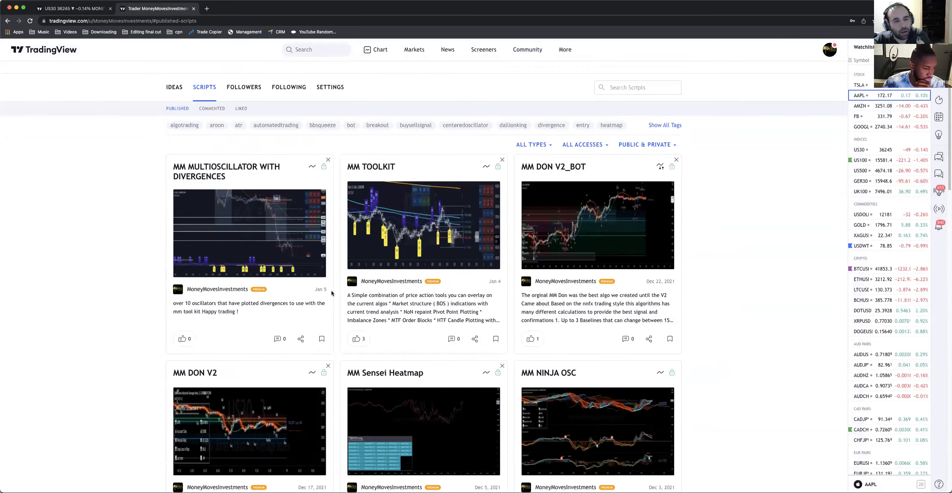
{"action": "scroll", "coordinate": [332, 293], "scroll_direction": "down", "scroll_amount": 8}
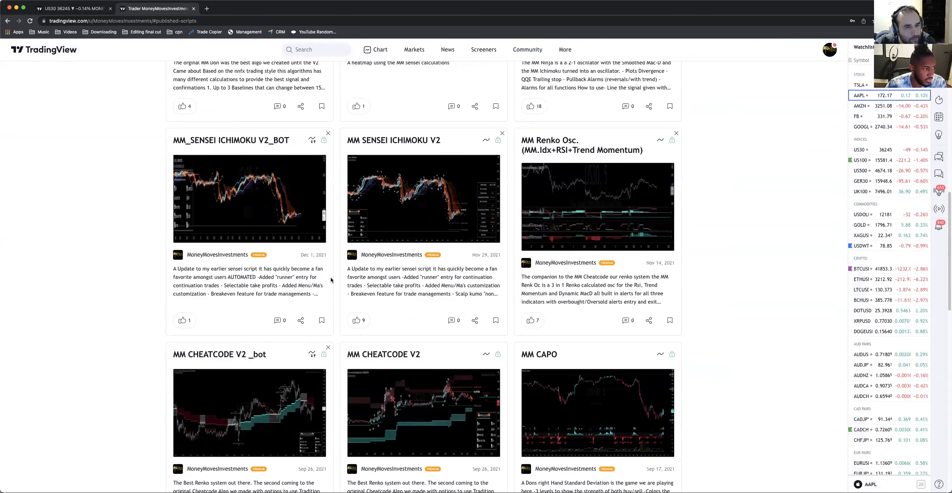
{"action": "scroll", "coordinate": [438, 301], "scroll_direction": "down", "scroll_amount": 5}
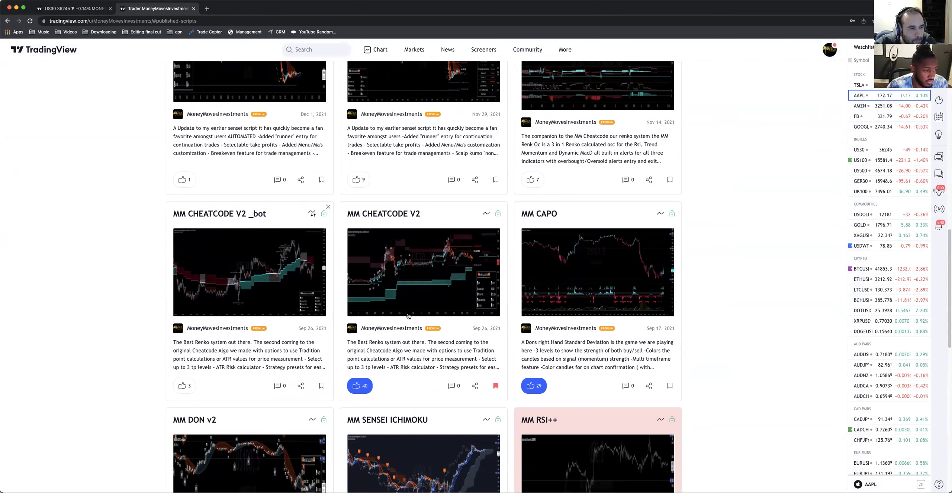
{"action": "scroll", "coordinate": [341, 302], "scroll_direction": "up", "scroll_amount": 5}
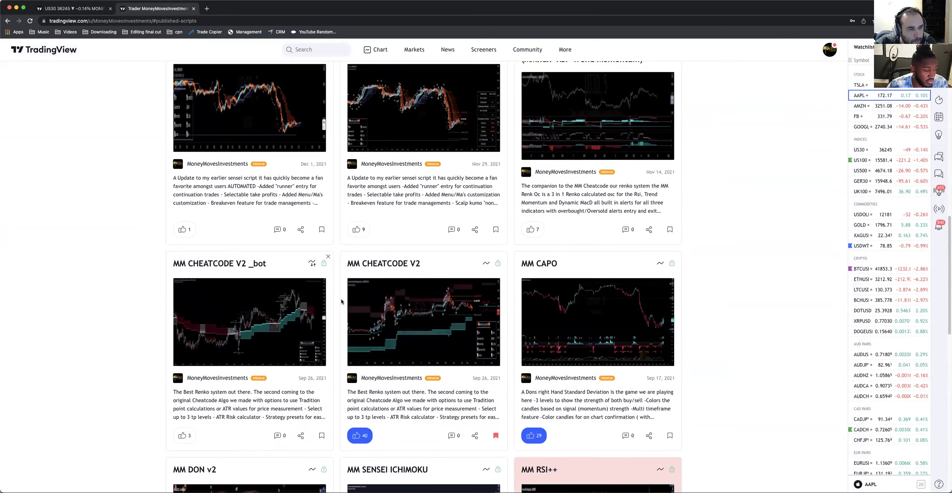
{"action": "scroll", "coordinate": [417, 389], "scroll_direction": "up", "scroll_amount": 10}
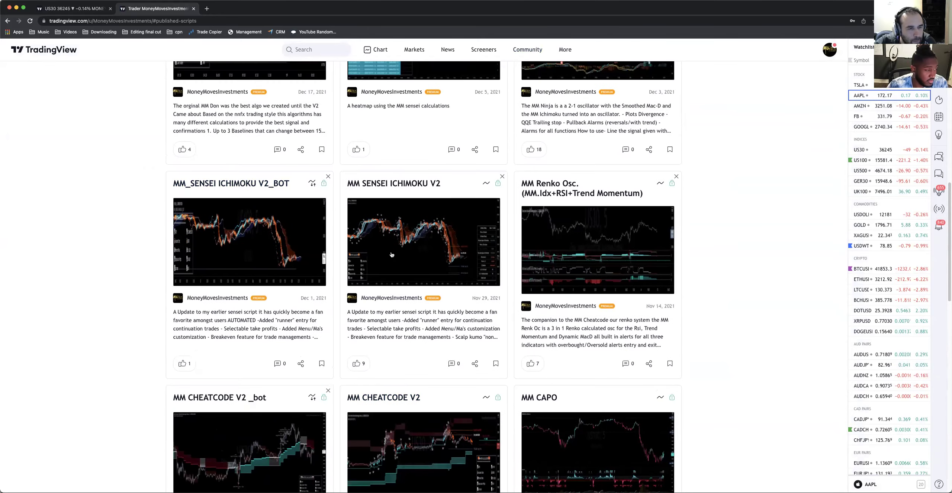
Return to the US30 chart, search the indicators for "mm che" and add the favourite MM CHEATCODE V2, accepting its disclaimer with "agree".
{"action": "left_click", "coordinate": [73, 7]}
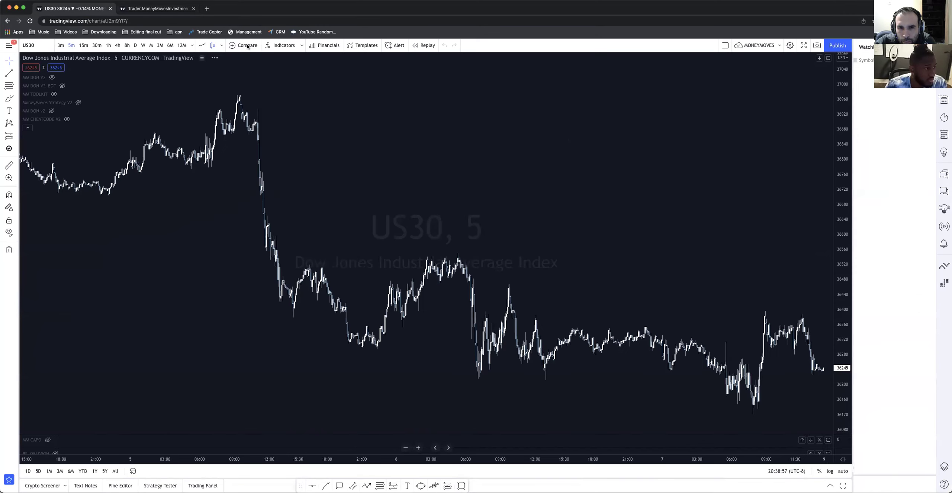
{"action": "left_click", "coordinate": [282, 45]}
{"action": "type", "text": "mm che"}
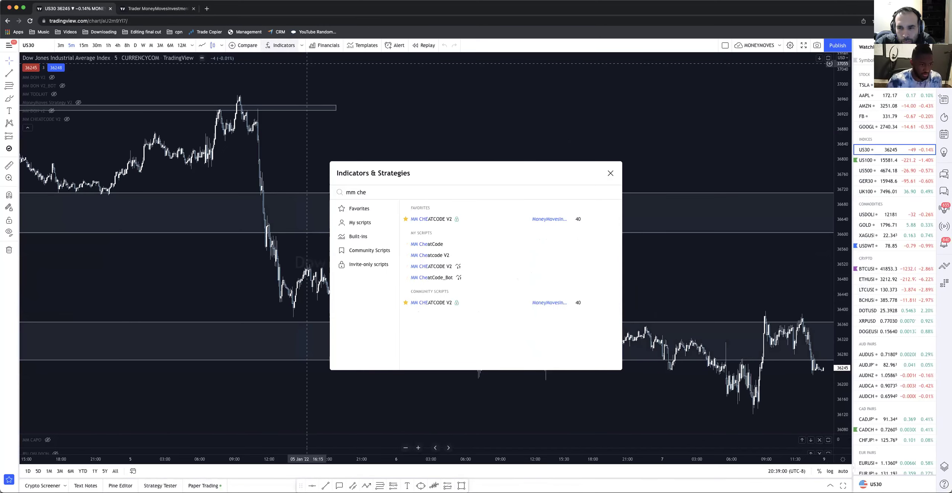
{"action": "left_click", "coordinate": [440, 220]}
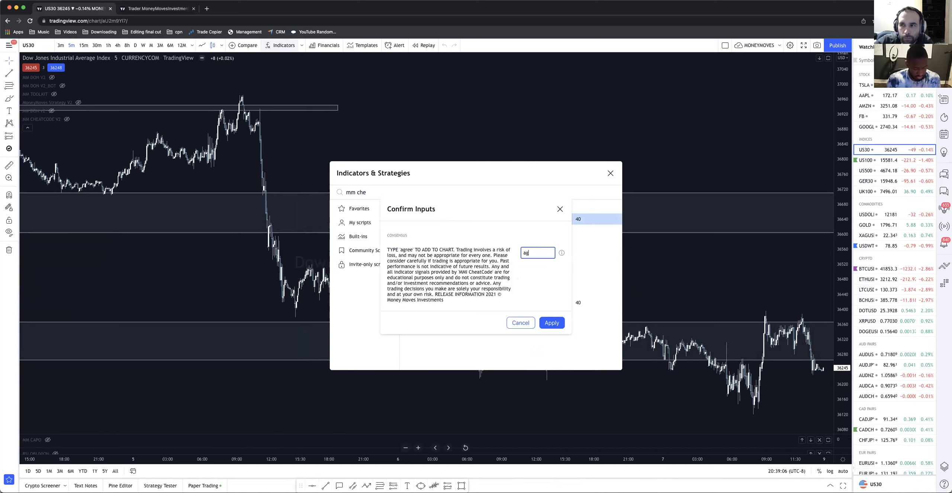
{"action": "type", "text": "agree"}
{"action": "left_click", "coordinate": [552, 322]}
{"action": "left_click", "coordinate": [654, 256]}
Hide all drawings on the US30 chart, leaving the price and the MM CHEATCODE V2 zones uncluttered.
{"action": "left_click_drag", "start_coordinate": [526, 152], "coordinate": [466, 140]}
{"action": "left_click_drag", "start_coordinate": [612, 299], "coordinate": [579, 271]}
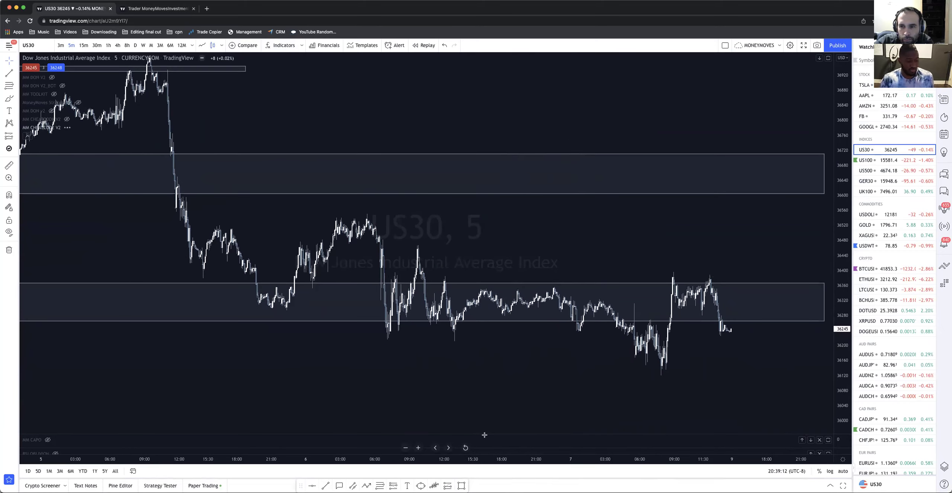
{"action": "left_click_drag", "start_coordinate": [411, 460], "coordinate": [589, 449]}
{"action": "left_click_drag", "start_coordinate": [599, 405], "coordinate": [551, 419]}
{"action": "scroll", "coordinate": [551, 420], "scroll_direction": "right", "scroll_amount": 7}
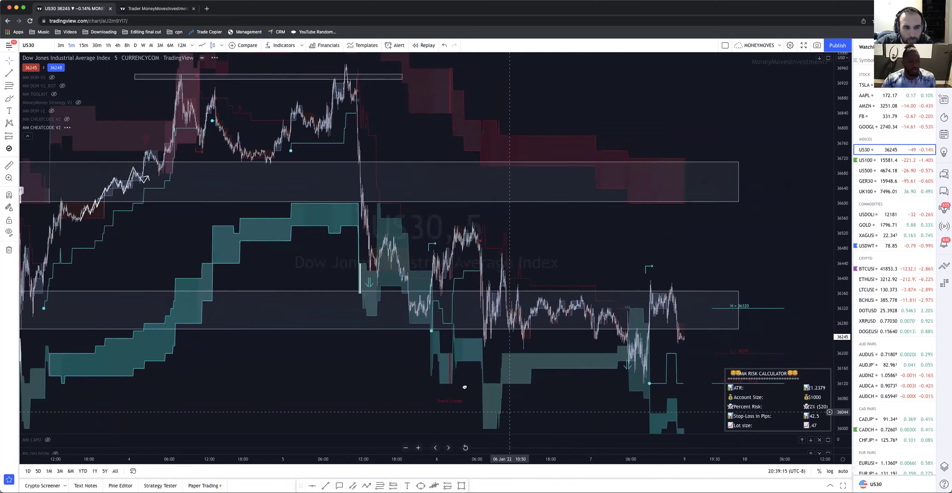
{"action": "scroll", "coordinate": [592, 385], "scroll_direction": "left", "scroll_amount": 6}
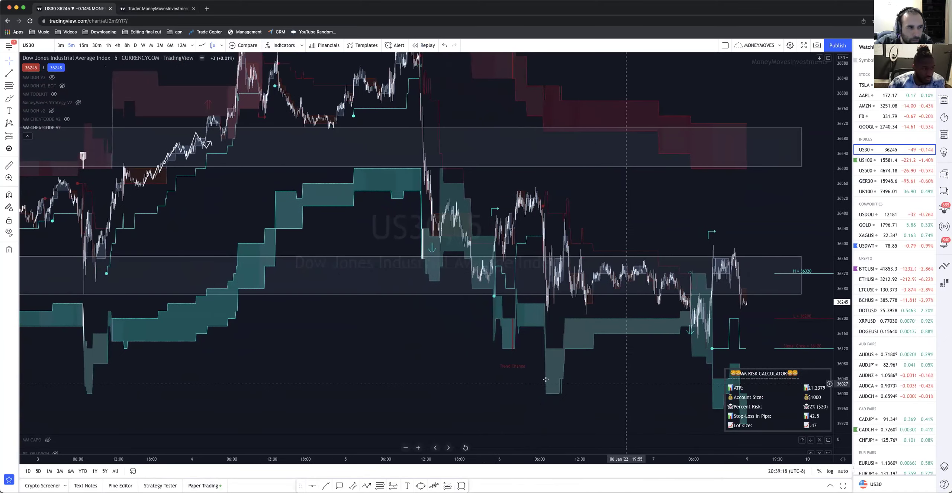
{"action": "scroll", "coordinate": [559, 461], "scroll_direction": "up", "scroll_amount": 3}
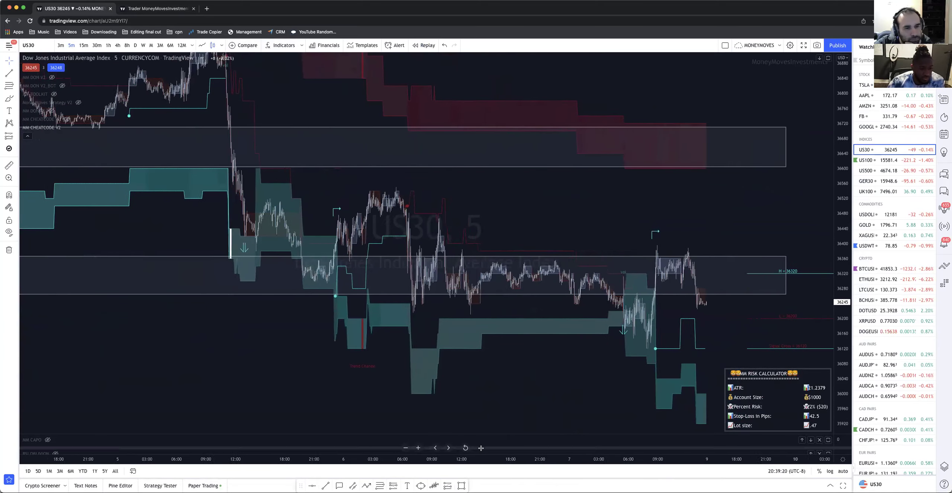
{"action": "left_click", "coordinate": [9, 232]}
Examine MM CHEATCODE V2's Renko zones, trend lines and projected levels on US30 from 5 to 7 January.
{"action": "scroll", "coordinate": [680, 306], "scroll_direction": "right", "scroll_amount": 5}
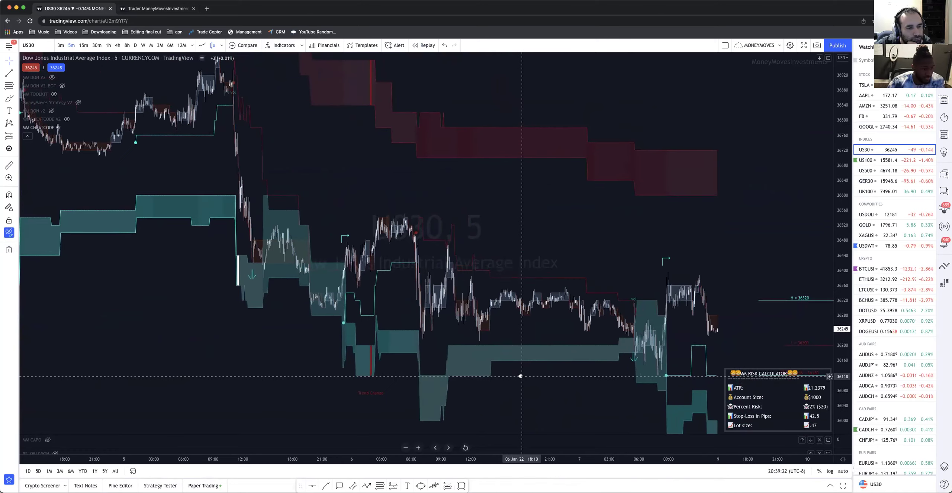
{"action": "left_click_drag", "start_coordinate": [626, 307], "coordinate": [631, 330]}
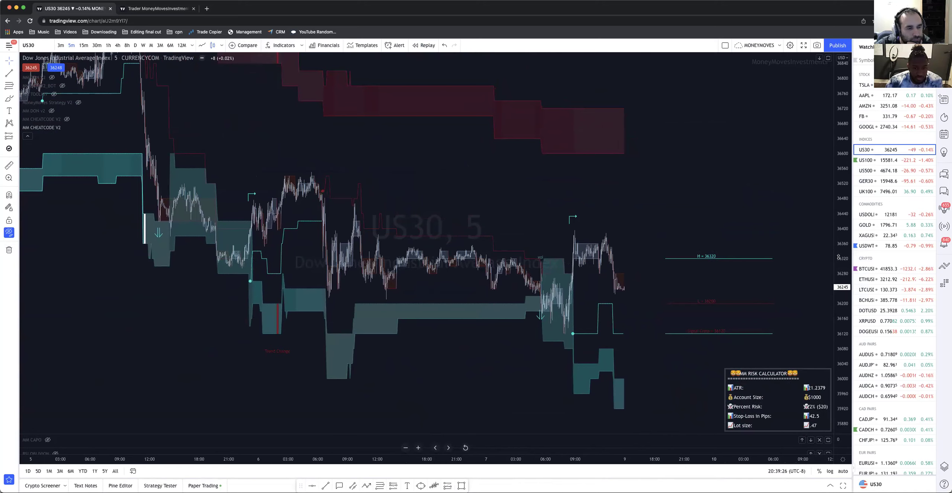
{"action": "left_click_drag", "start_coordinate": [469, 282], "coordinate": [538, 351]}
{"action": "left_click_drag", "start_coordinate": [839, 264], "coordinate": [839, 280]}
{"action": "left_click_drag", "start_coordinate": [741, 243], "coordinate": [681, 192]}
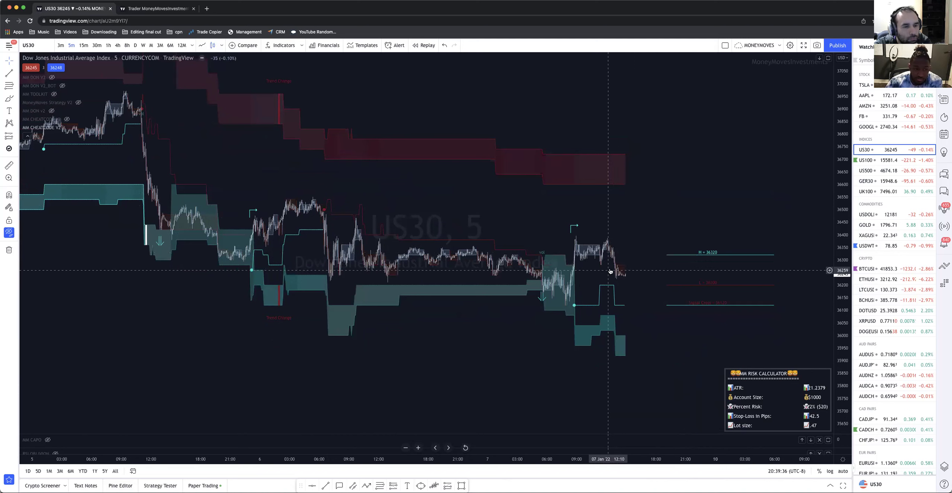
{"action": "left_click_drag", "start_coordinate": [606, 275], "coordinate": [634, 286]}
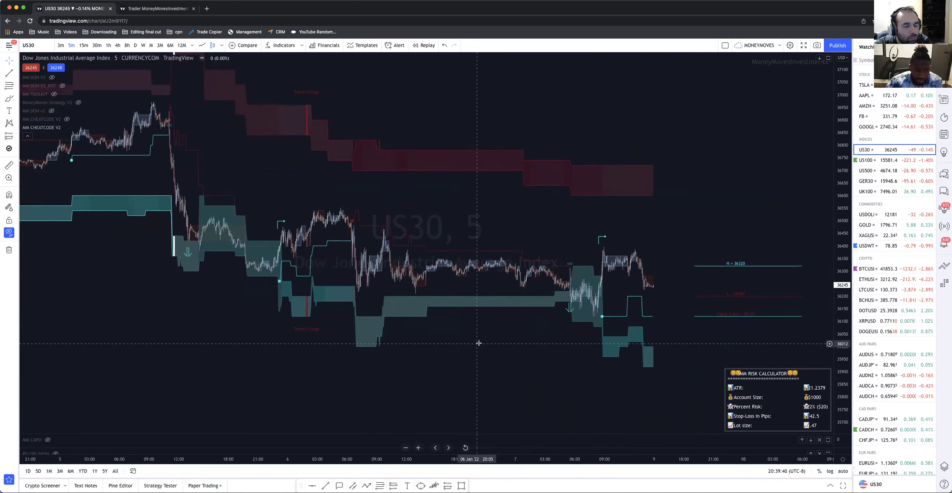
{"action": "scroll", "coordinate": [478, 342], "scroll_direction": "left", "scroll_amount": 5}
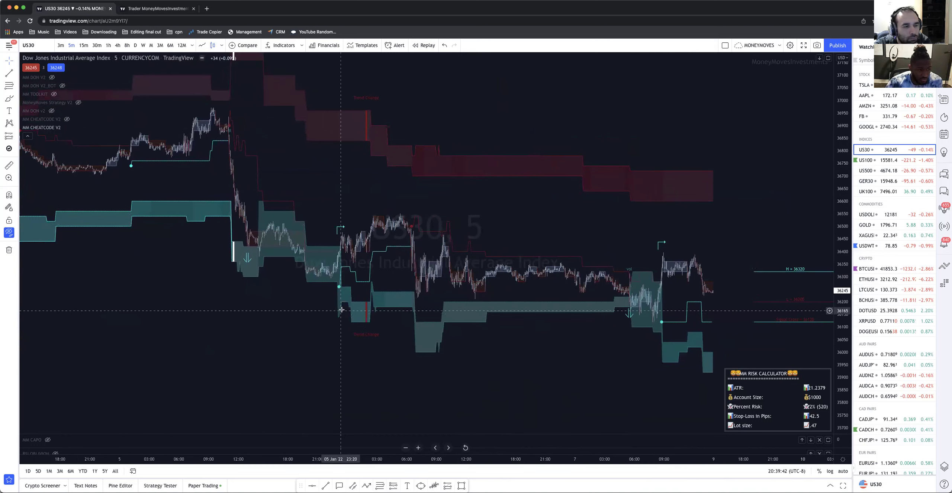
Set MM CHEATCODE V2's Renko Type to Traditional on the US30 chart.
{"action": "left_click", "coordinate": [76, 127]}
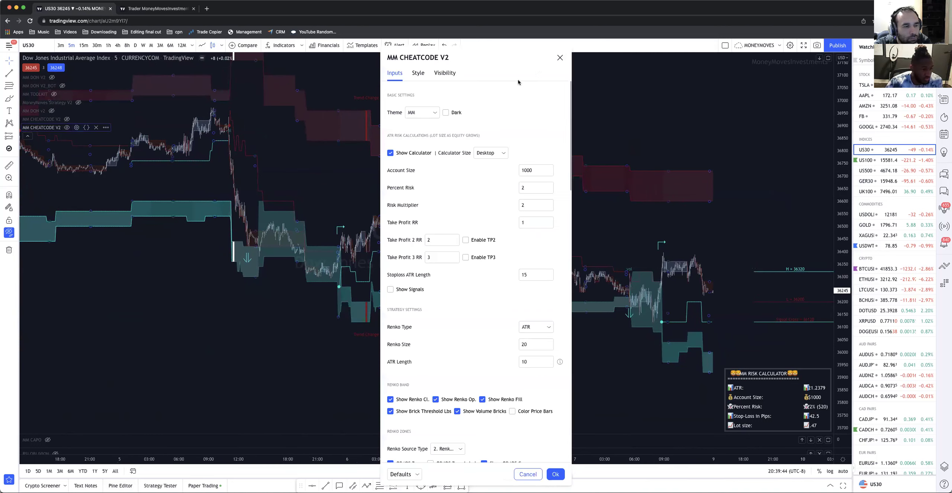
{"action": "left_click_drag", "start_coordinate": [687, 57], "coordinate": [810, 55]}
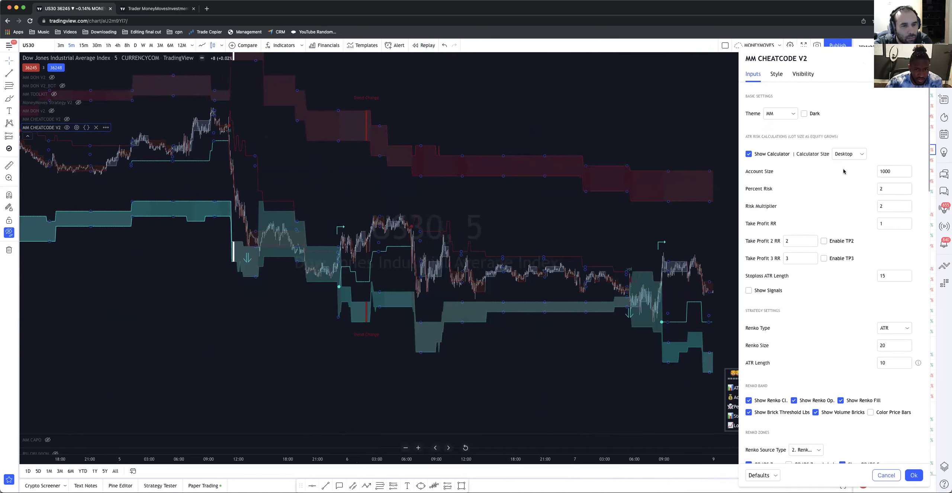
{"action": "scroll", "coordinate": [852, 242], "scroll_direction": "down", "scroll_amount": 2}
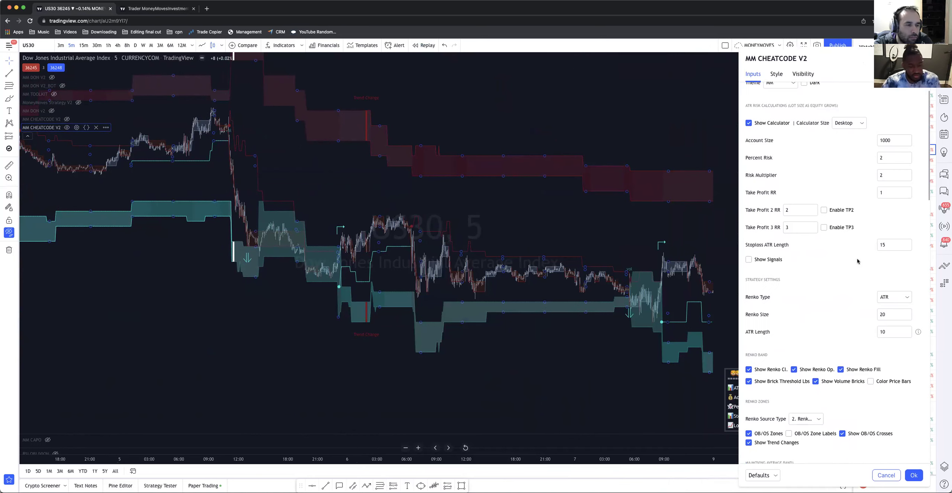
{"action": "left_click", "coordinate": [894, 298]}
{"action": "left_click", "coordinate": [894, 311]}
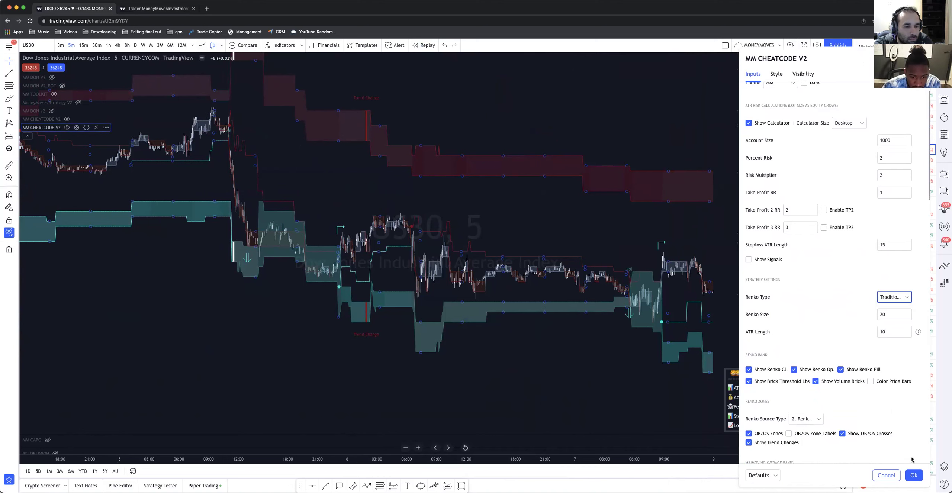
{"action": "left_click", "coordinate": [914, 476]}
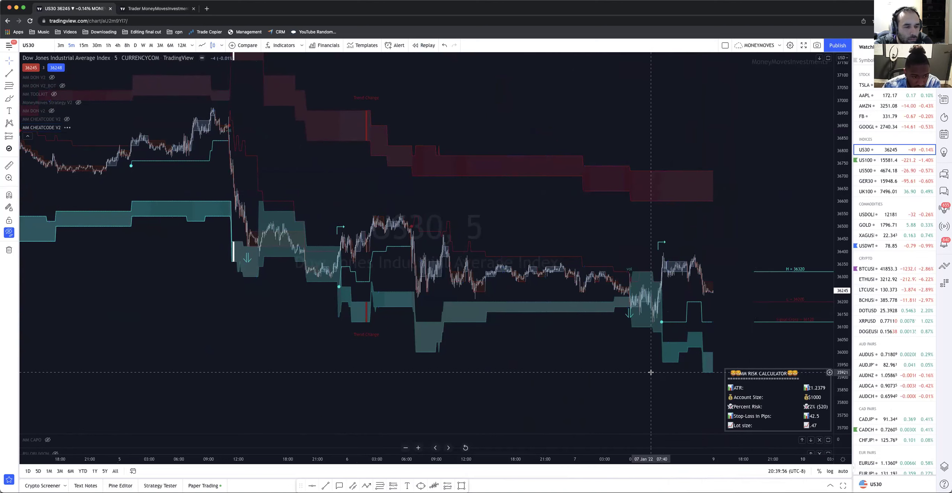
Set MM CHEATCODE V2's Renko Size to 50 after reviewing the US30 zones from 3 to 7 January.
{"action": "left_click_drag", "start_coordinate": [621, 461], "coordinate": [627, 412]}
{"action": "left_click_drag", "start_coordinate": [541, 361], "coordinate": [608, 371]}
{"action": "left_click_drag", "start_coordinate": [293, 291], "coordinate": [533, 339]}
{"action": "scroll", "coordinate": [353, 316], "scroll_direction": "left", "scroll_amount": 5}
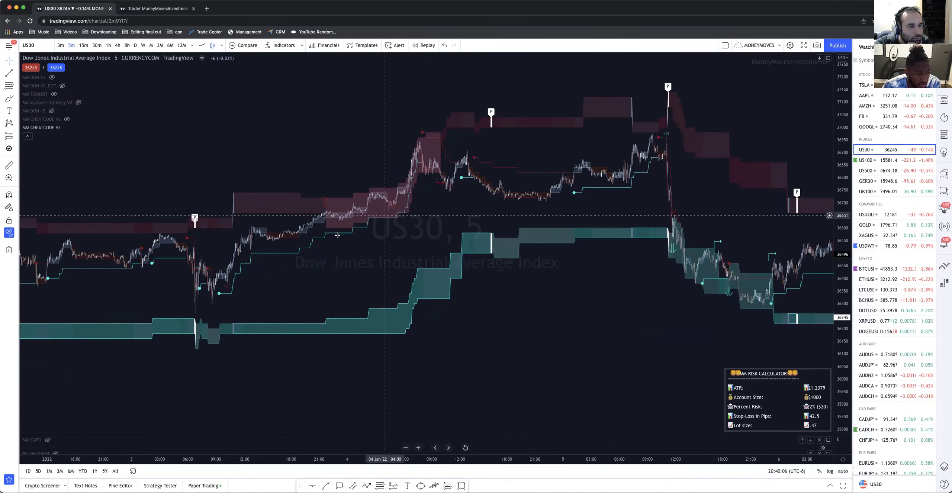
{"action": "scroll", "coordinate": [368, 257], "scroll_direction": "right", "scroll_amount": 2}
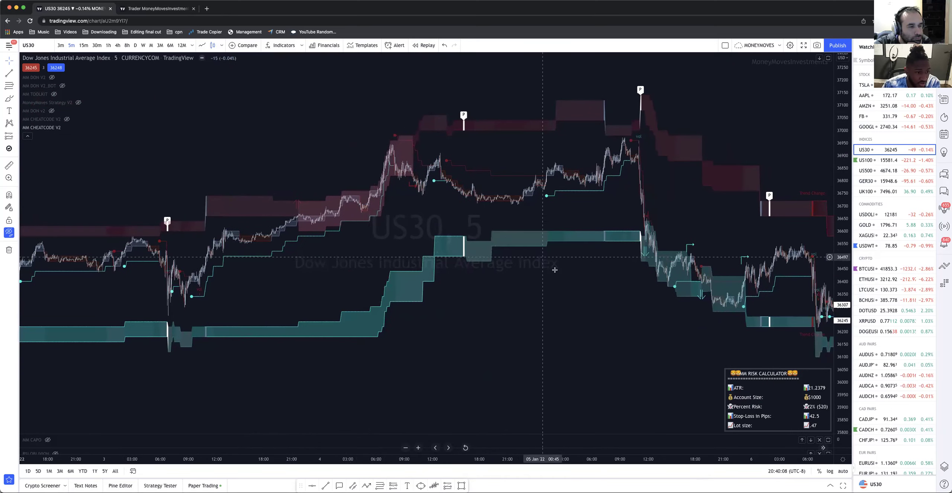
{"action": "scroll", "coordinate": [556, 269], "scroll_direction": "right", "scroll_amount": 9}
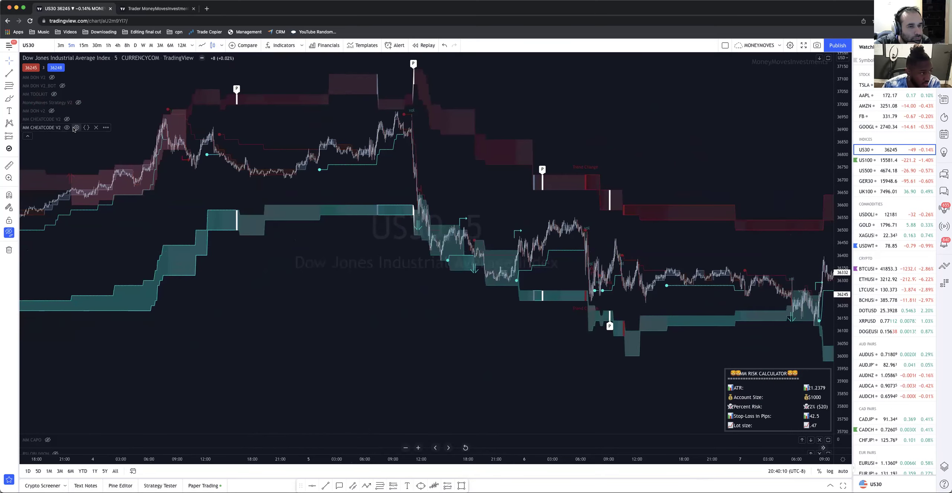
{"action": "left_click", "coordinate": [76, 128]}
{"action": "scroll", "coordinate": [509, 336], "scroll_direction": "down", "scroll_amount": 5}
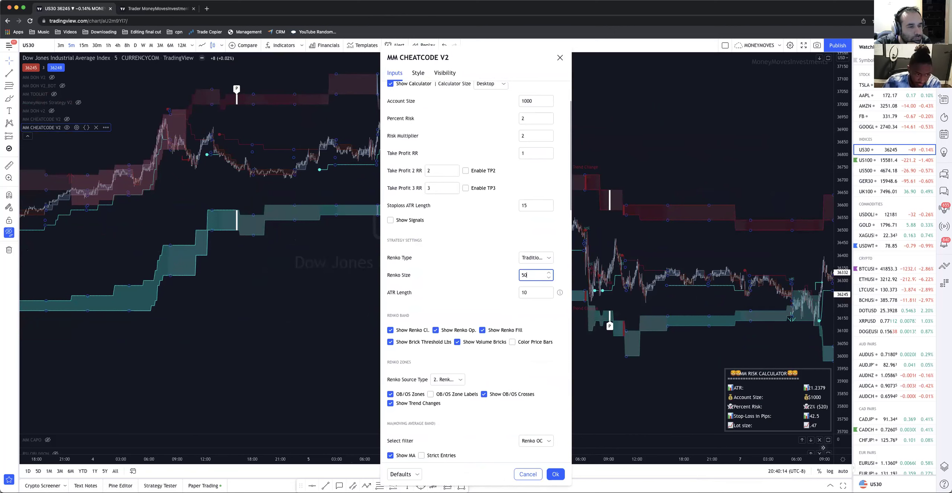
{"action": "left_click", "coordinate": [557, 474]}
Examine MM CHEATCODE V2's Renko bricks, overbought and oversold zones and projected levels on US30 from 3 to 7 January.
{"action": "left_click_drag", "start_coordinate": [438, 336], "coordinate": [528, 358]}
{"action": "left_click_drag", "start_coordinate": [424, 278], "coordinate": [479, 289]}
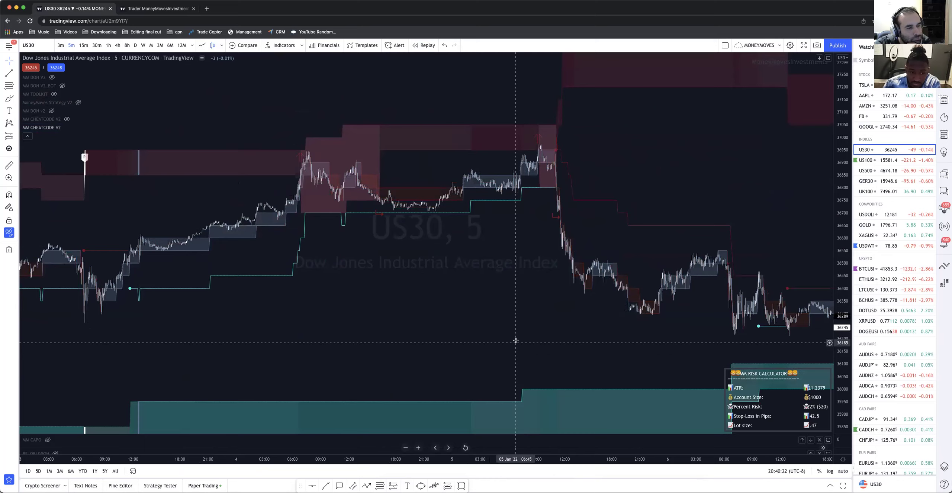
{"action": "left_click_drag", "start_coordinate": [551, 329], "coordinate": [637, 313]}
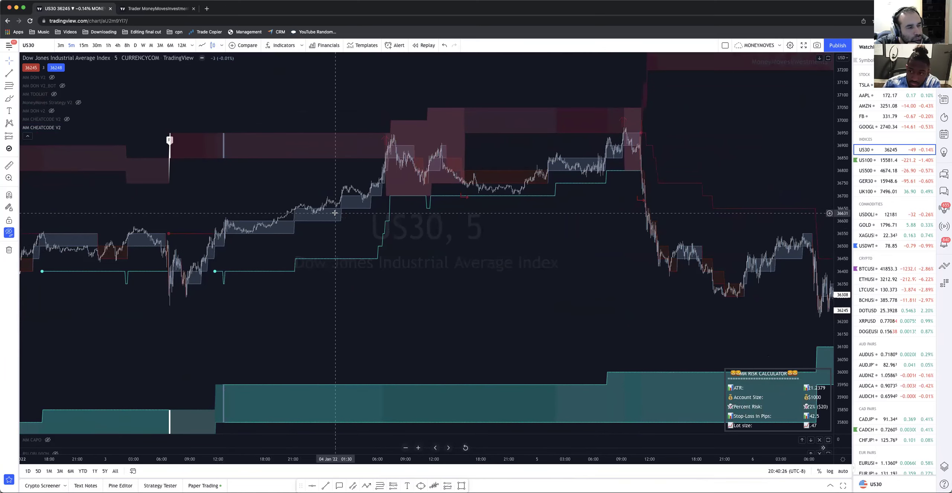
{"action": "left_click_drag", "start_coordinate": [556, 260], "coordinate": [349, 244]}
{"action": "left_click_drag", "start_coordinate": [845, 185], "coordinate": [842, 266]}
{"action": "left_click_drag", "start_coordinate": [613, 191], "coordinate": [228, 193]}
{"action": "left_click_drag", "start_coordinate": [383, 196], "coordinate": [469, 218]}
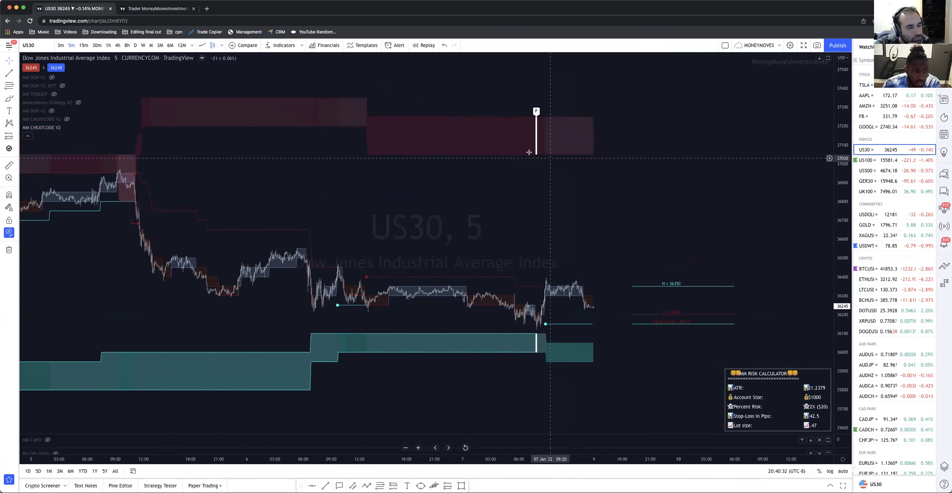
{"action": "left_click_drag", "start_coordinate": [843, 269], "coordinate": [843, 190]}
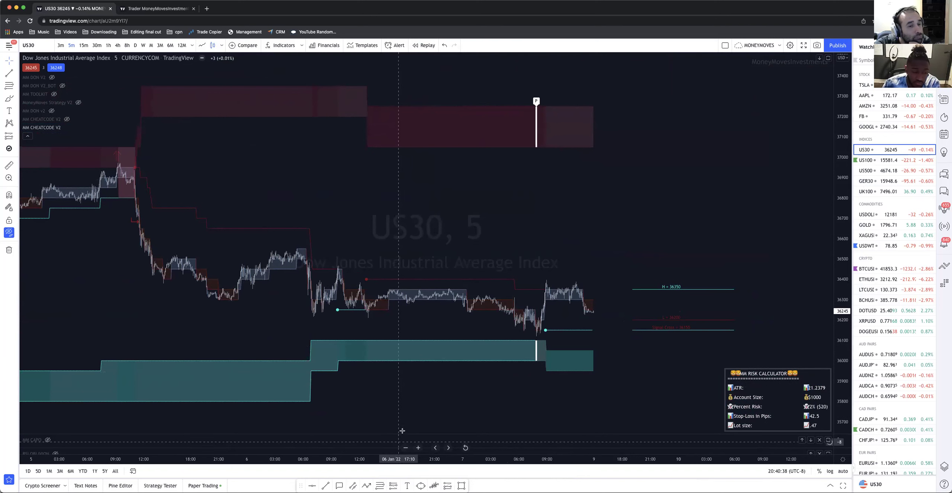
Examine how US30 moved between MM CHEATCODE V2's upper and lower zones from 27 December to 7 January.
{"action": "left_click_drag", "start_coordinate": [388, 462], "coordinate": [633, 453]}
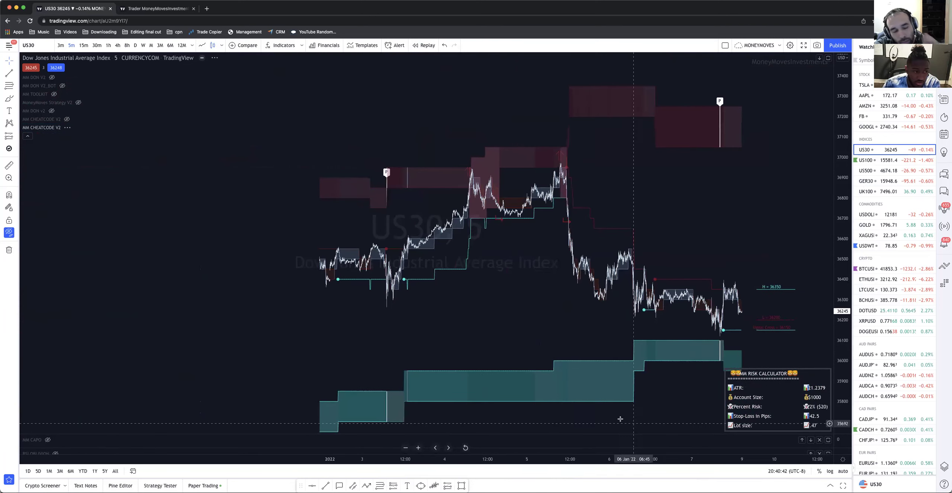
{"action": "left_click_drag", "start_coordinate": [539, 386], "coordinate": [523, 305]}
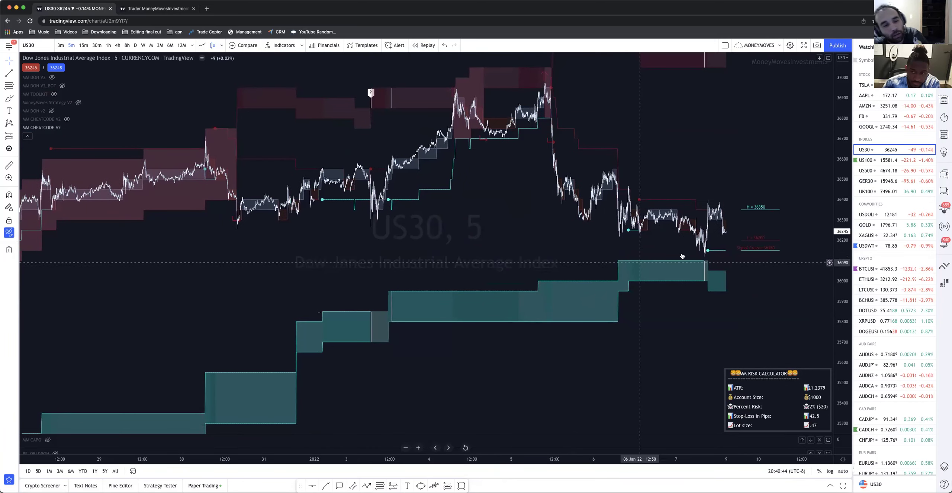
{"action": "left_click_drag", "start_coordinate": [836, 259], "coordinate": [836, 277]}
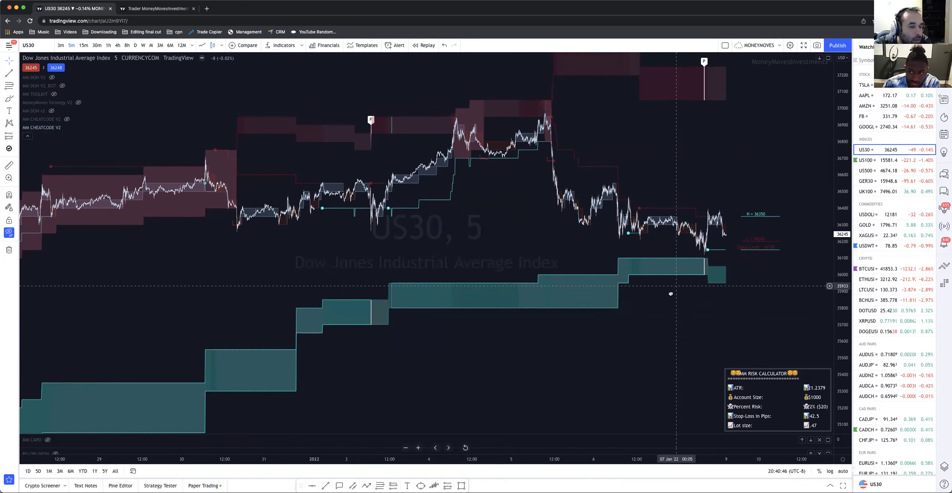
{"action": "left_click_drag", "start_coordinate": [671, 291], "coordinate": [667, 310]}
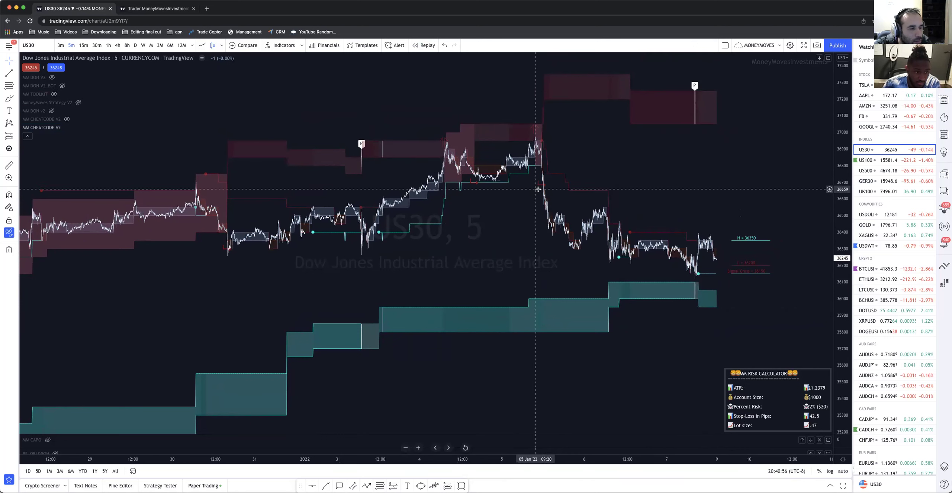
{"action": "left_click_drag", "start_coordinate": [533, 203], "coordinate": [628, 203]}
{"action": "left_click_drag", "start_coordinate": [403, 241], "coordinate": [451, 216]}
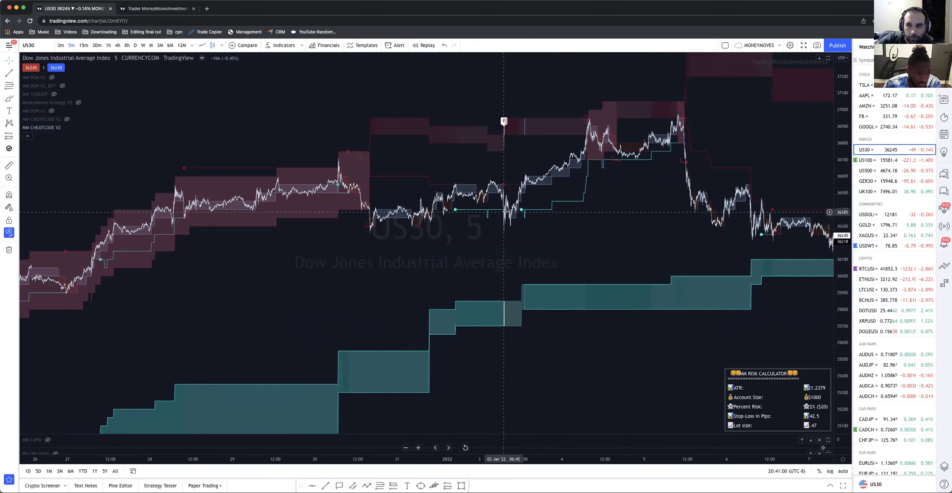
{"action": "left_click_drag", "start_coordinate": [637, 226], "coordinate": [455, 216]}
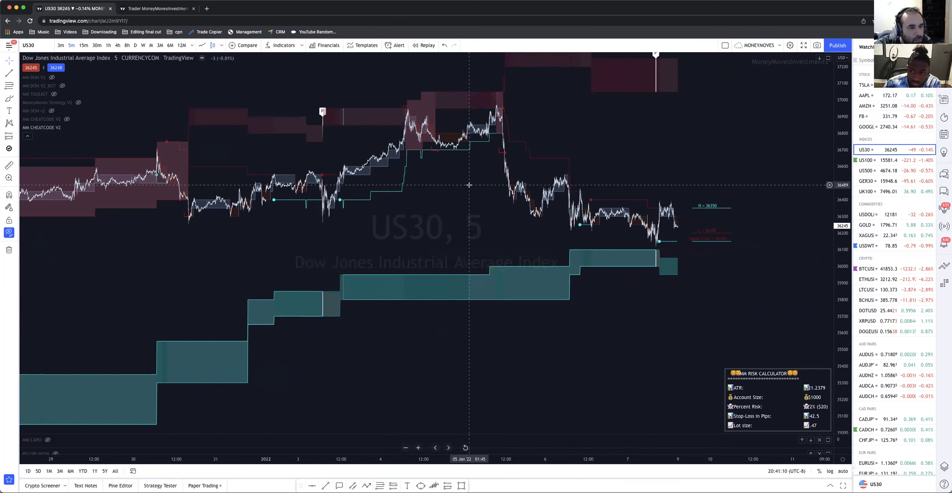
{"action": "left_click_drag", "start_coordinate": [467, 190], "coordinate": [502, 208]}
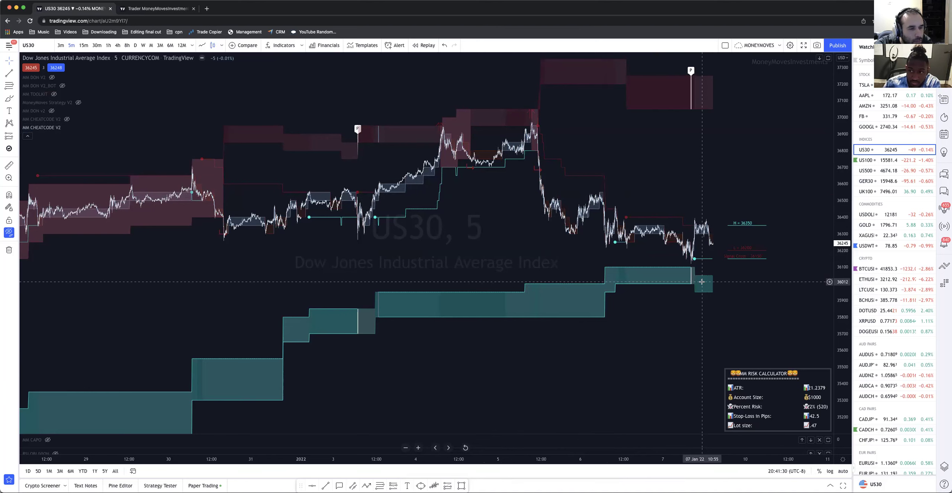
{"action": "left_click_drag", "start_coordinate": [414, 229], "coordinate": [584, 204]}
{"action": "left_click_drag", "start_coordinate": [209, 239], "coordinate": [303, 135]}
{"action": "left_click_drag", "start_coordinate": [242, 196], "coordinate": [444, 209]}
{"action": "left_click_drag", "start_coordinate": [621, 197], "coordinate": [260, 263]}
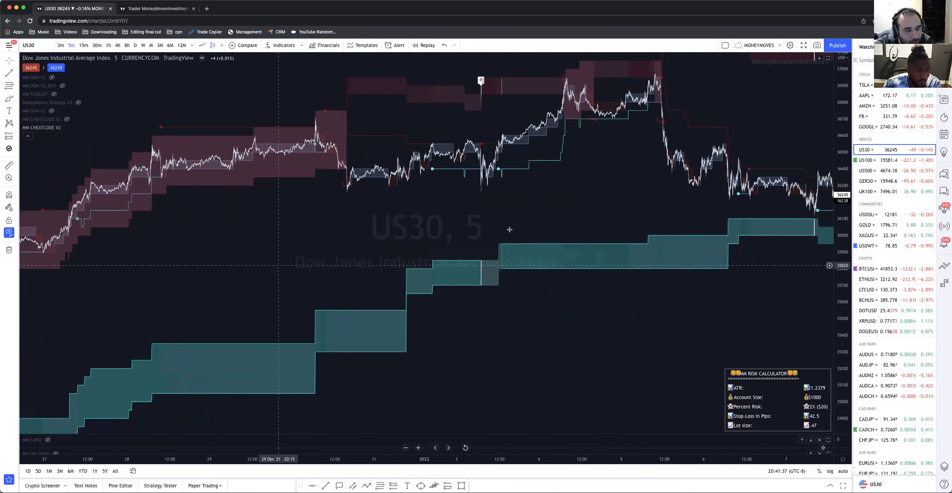
Search the indicators for "mm re" and add MM Renko Osc. (MM.Idx+RSI+Trend Momentum), accepting its disclaimer with "agree".
{"action": "left_click", "coordinate": [282, 46]}
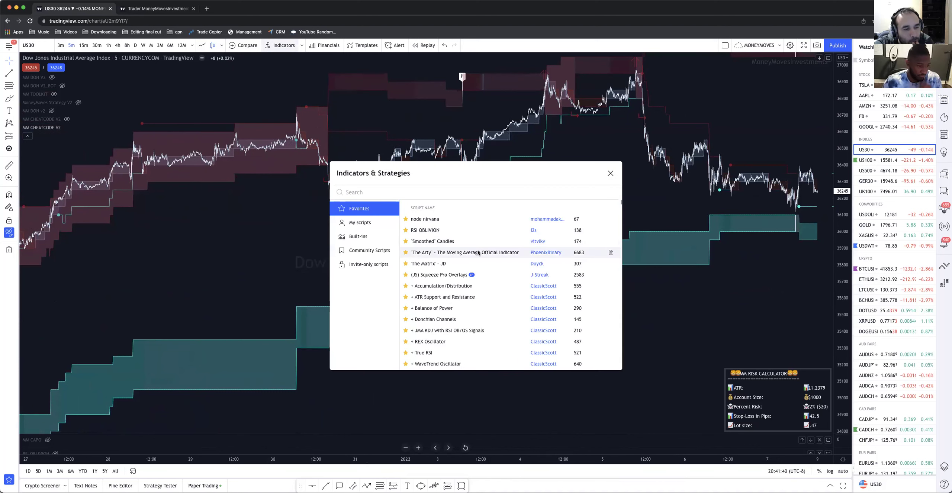
{"action": "type", "text": "mm re"}
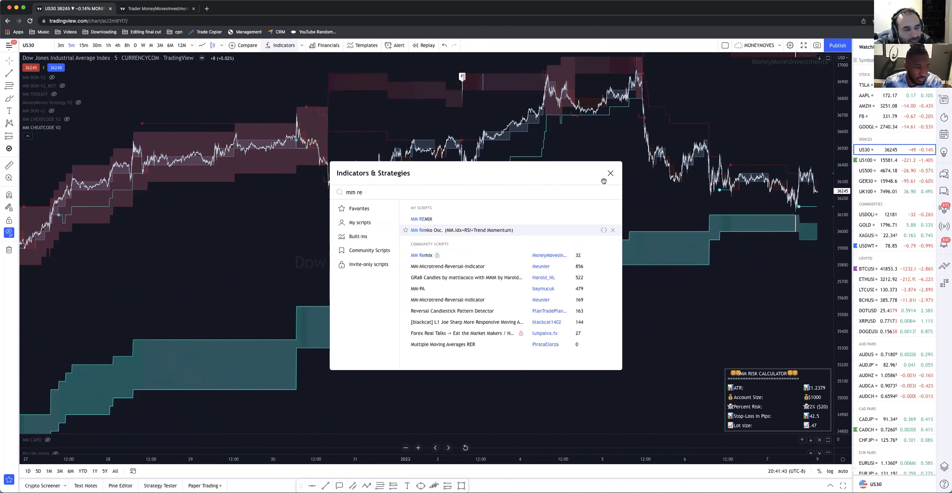
{"action": "left_click", "coordinate": [480, 230]}
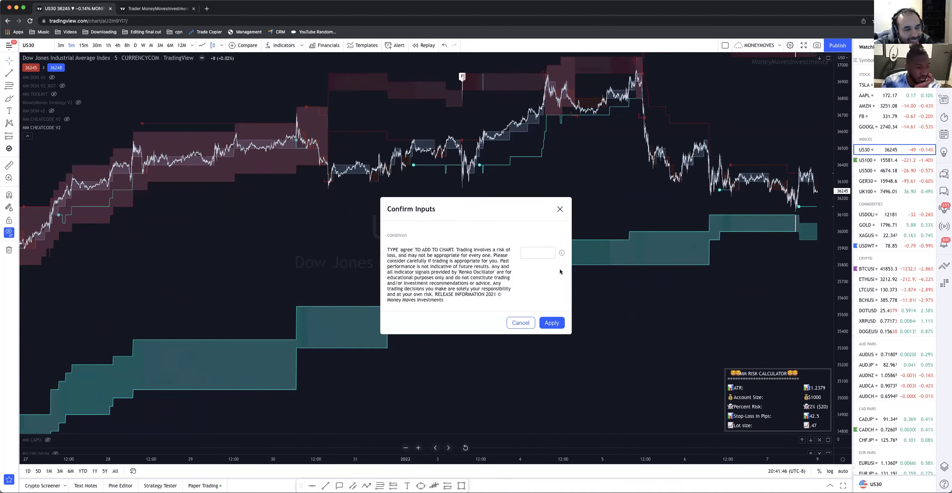
{"action": "left_click", "coordinate": [546, 250]}
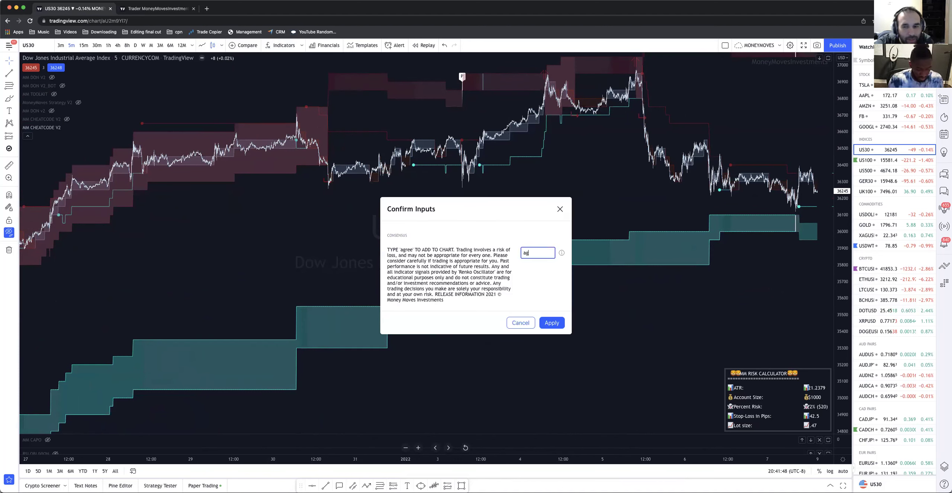
{"action": "left_click", "coordinate": [551, 323]}
Set the MM Renko Osc. indicator's Renko Size to 50 and its ATR Length to 10.
{"action": "left_click_drag", "start_coordinate": [563, 311], "coordinate": [480, 318]}
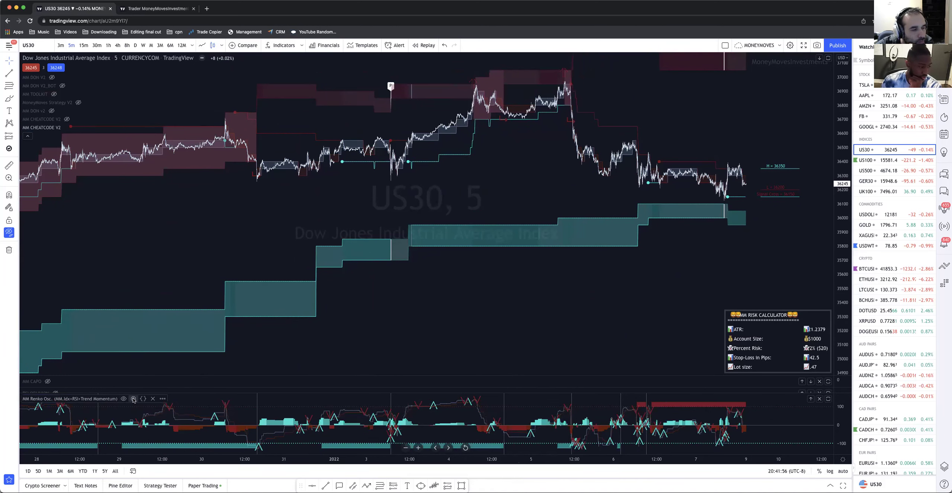
{"action": "left_click", "coordinate": [134, 399]}
{"action": "left_click", "coordinate": [530, 188]}
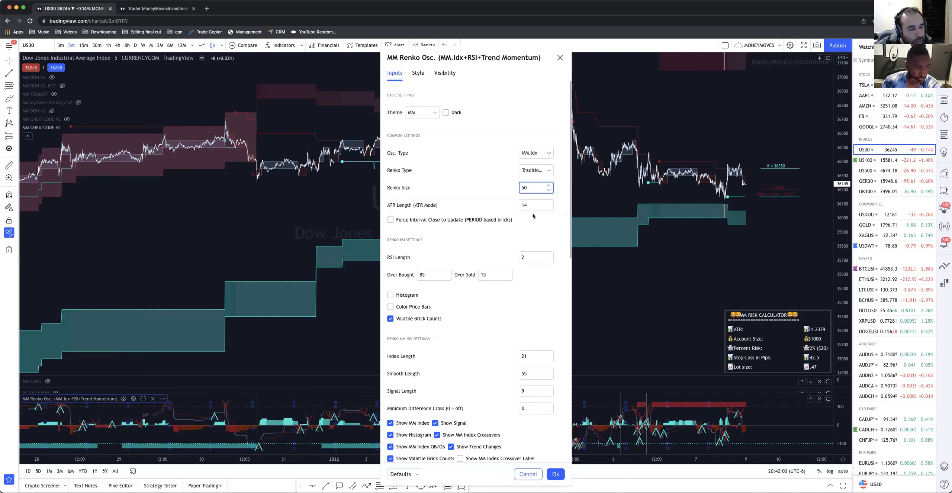
{"action": "left_click", "coordinate": [537, 204]}
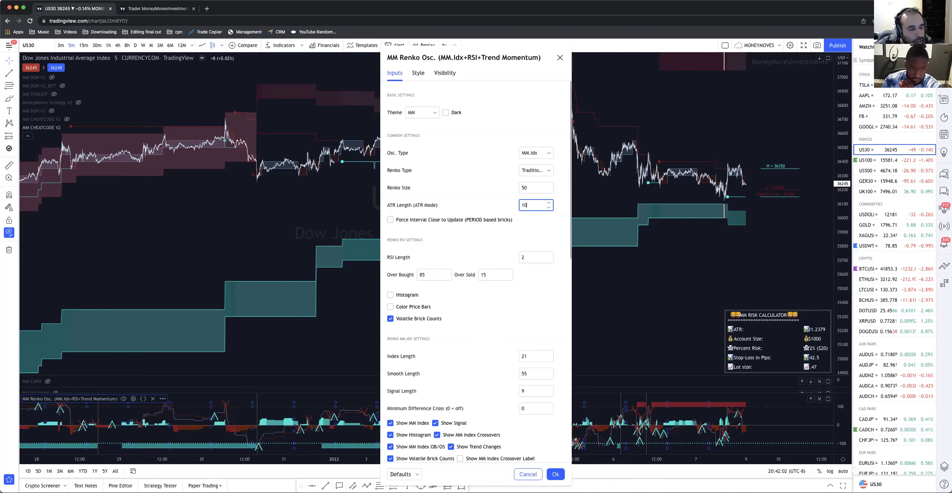
{"action": "key", "text": "Return"}
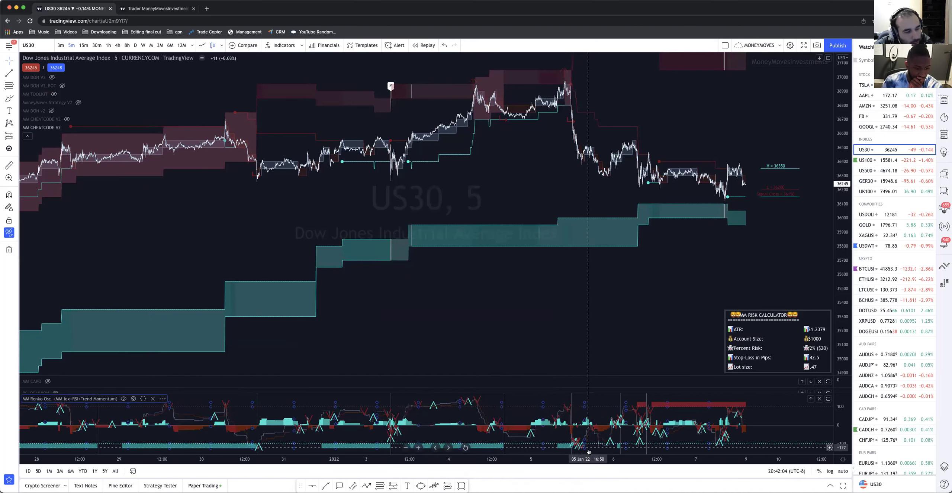
Draw a vertical line through the US30 price and oscillator at the start of the sharp 5 January drop.
{"action": "scroll", "coordinate": [589, 451], "scroll_direction": "up", "scroll_amount": 3}
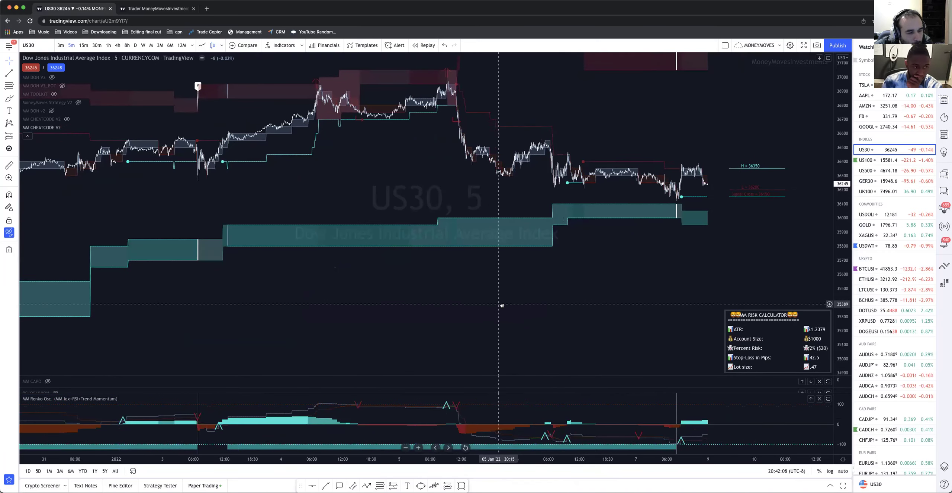
{"action": "left_click_drag", "start_coordinate": [501, 305], "coordinate": [529, 315]}
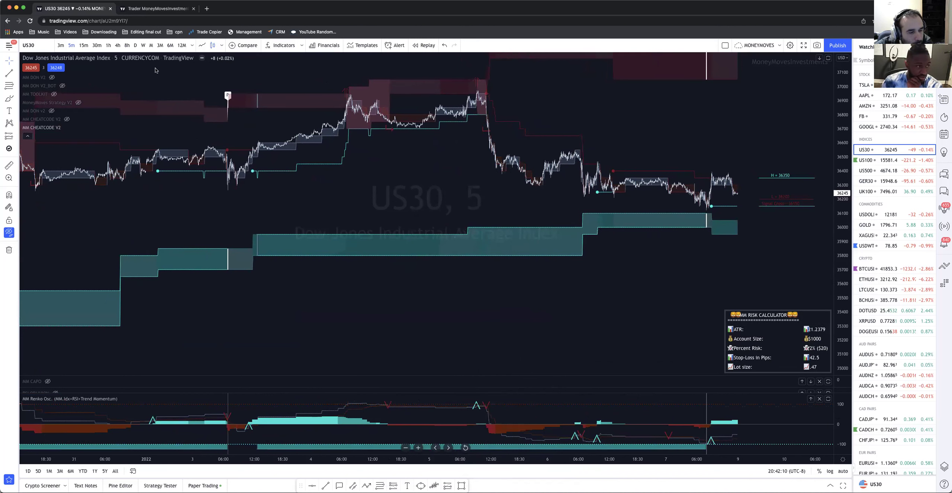
{"action": "left_click", "coordinate": [16, 73]}
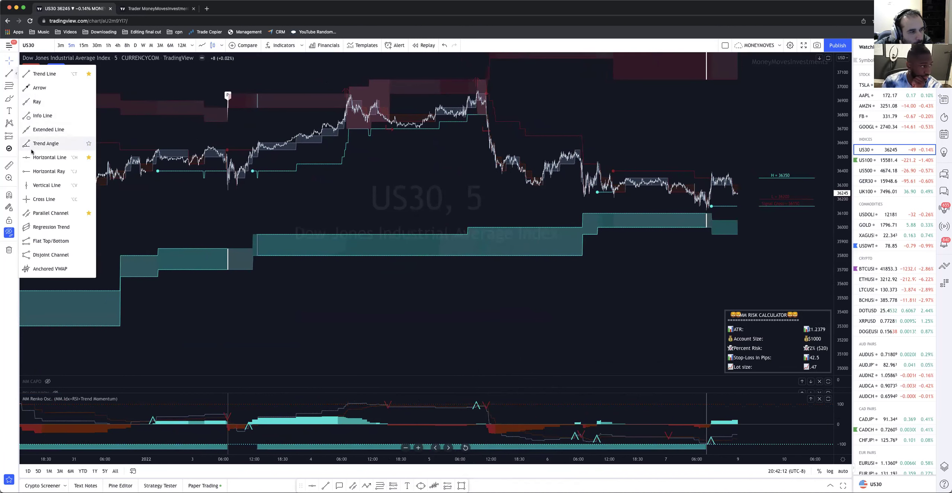
{"action": "left_click", "coordinate": [37, 185]}
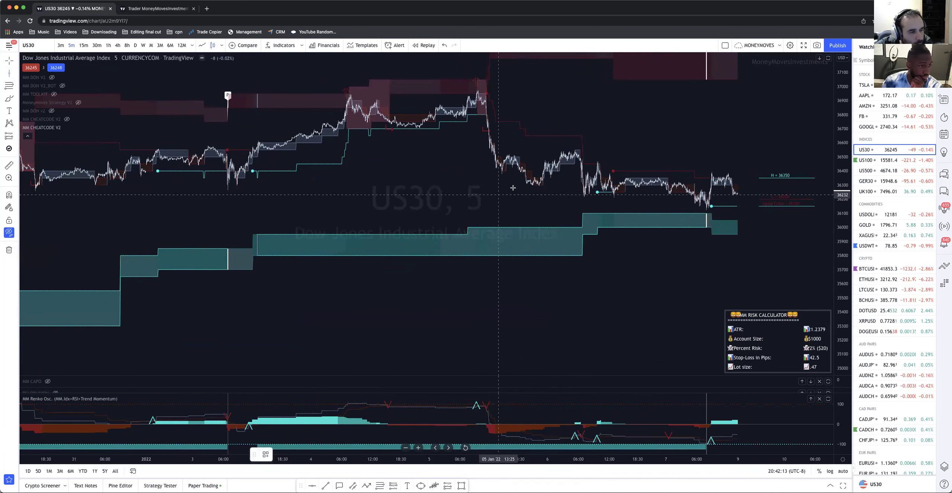
{"action": "left_click", "coordinate": [486, 125]}
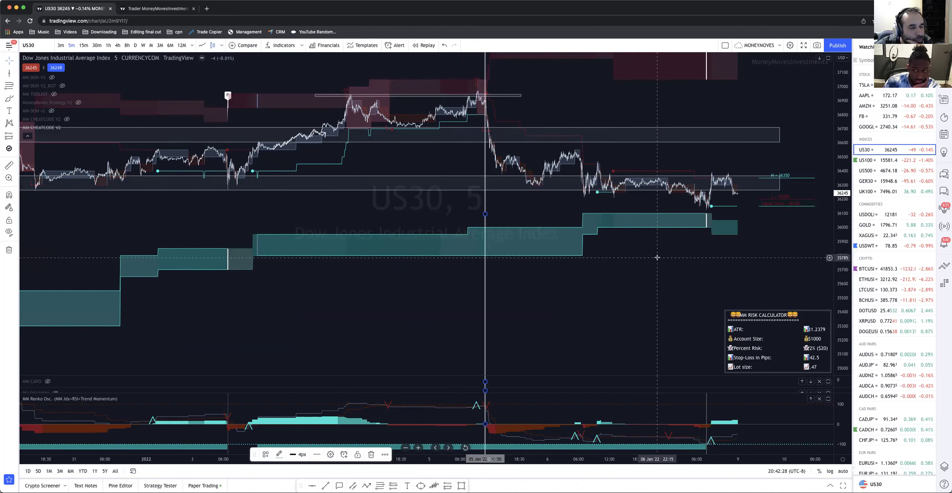
{"action": "left_click_drag", "start_coordinate": [591, 273], "coordinate": [577, 281]}
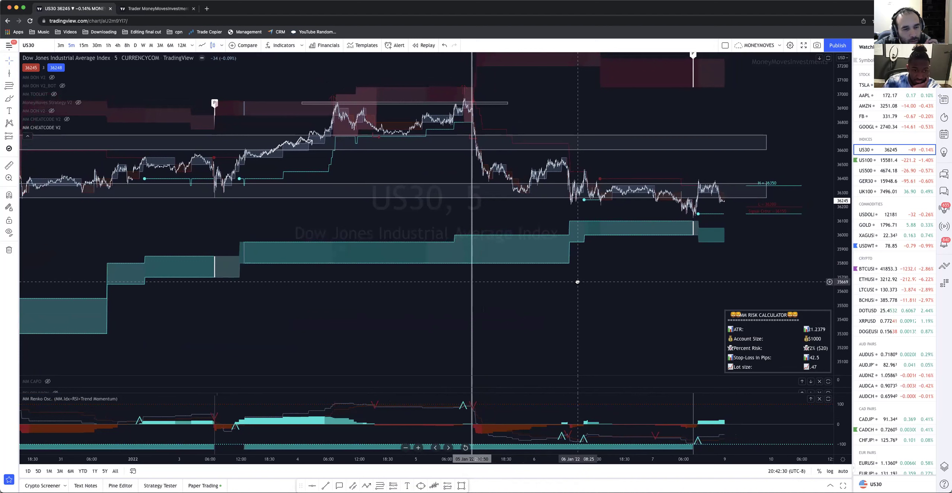
Hide all drawings on the US30 chart.
{"action": "left_click", "coordinate": [8, 232]}
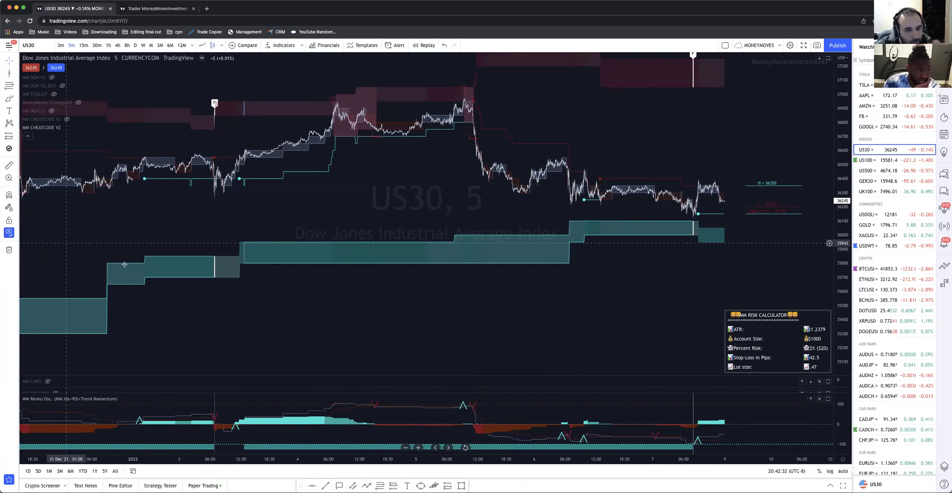
{"action": "left_click_drag", "start_coordinate": [267, 320], "coordinate": [247, 345]}
{"action": "left_click_drag", "start_coordinate": [448, 316], "coordinate": [434, 323]}
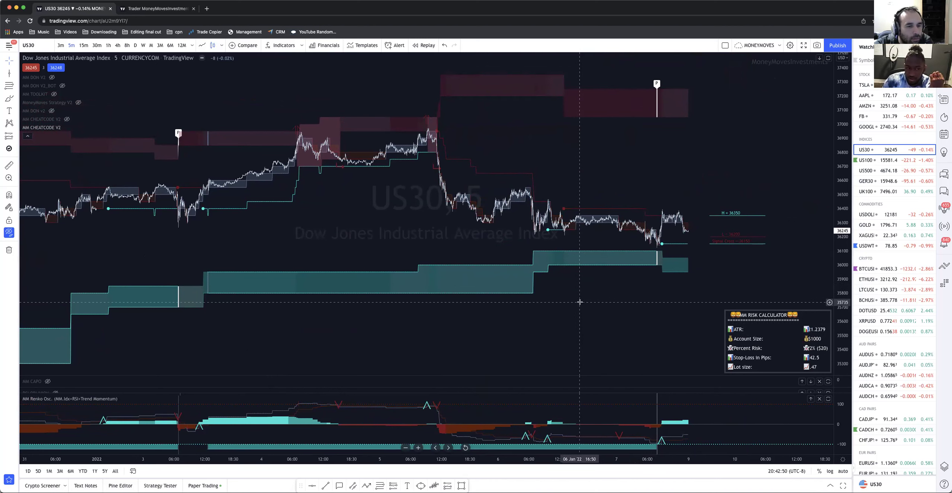
{"action": "left_click_drag", "start_coordinate": [581, 302], "coordinate": [588, 303]}
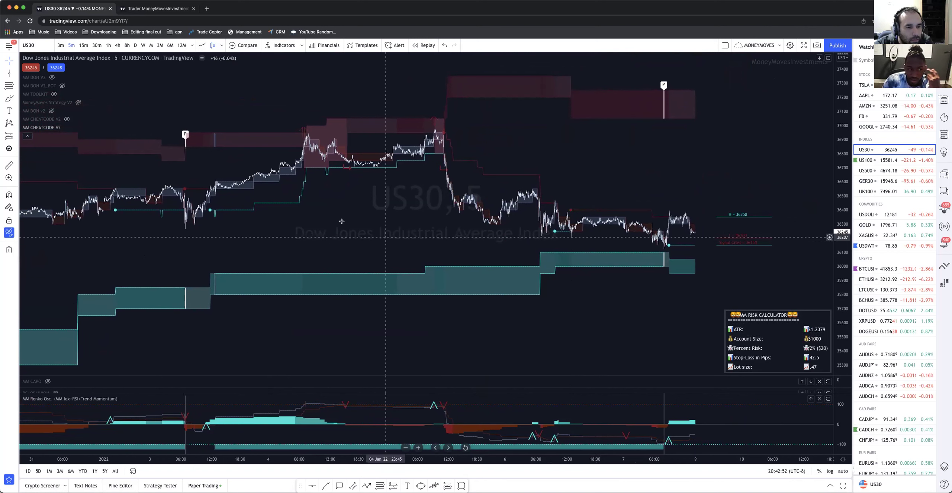
Hide the MM CHEATCODE V2 indicator and show it again to compare the US30 chart with and without it.
{"action": "left_click", "coordinate": [67, 128]}
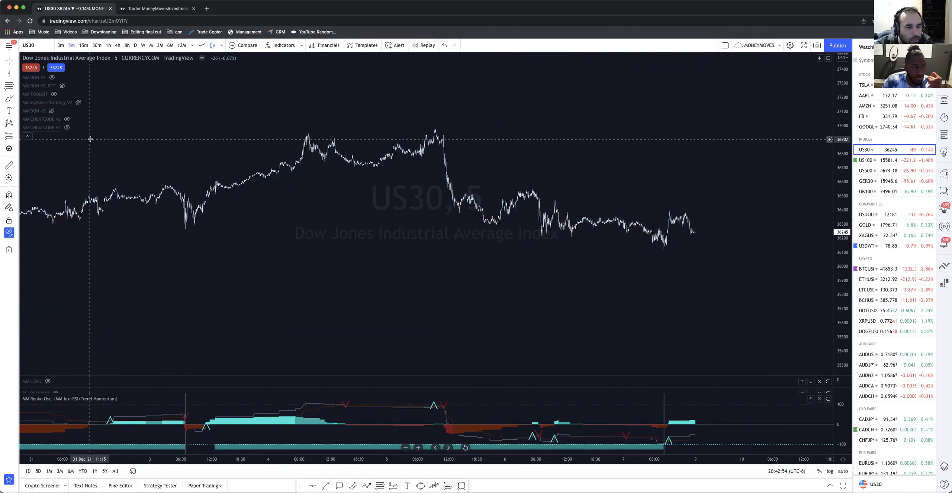
{"action": "left_click", "coordinate": [67, 128]}
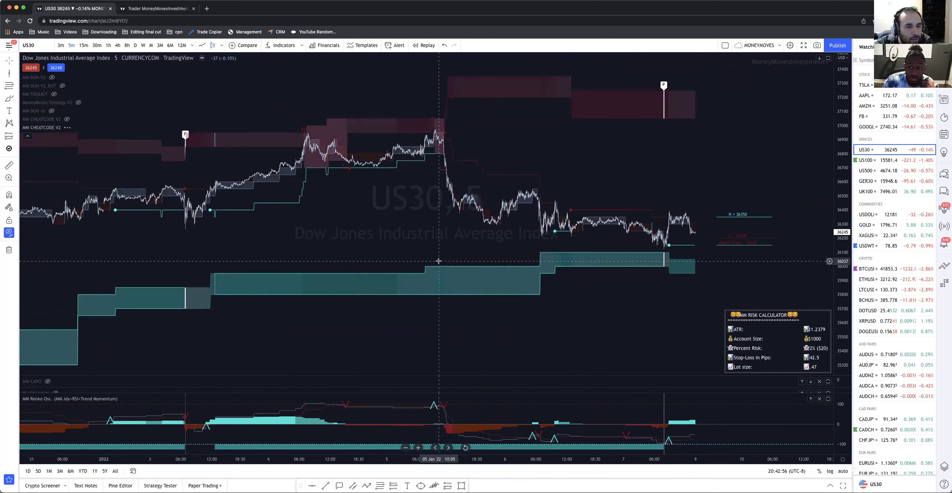
{"action": "left_click_drag", "start_coordinate": [595, 327], "coordinate": [586, 331]}
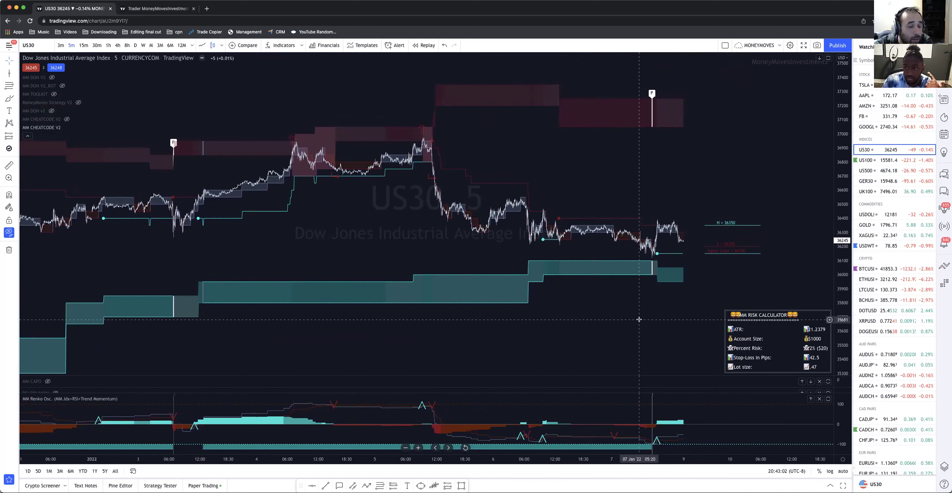
{"action": "left_click_drag", "start_coordinate": [841, 288], "coordinate": [842, 301]}
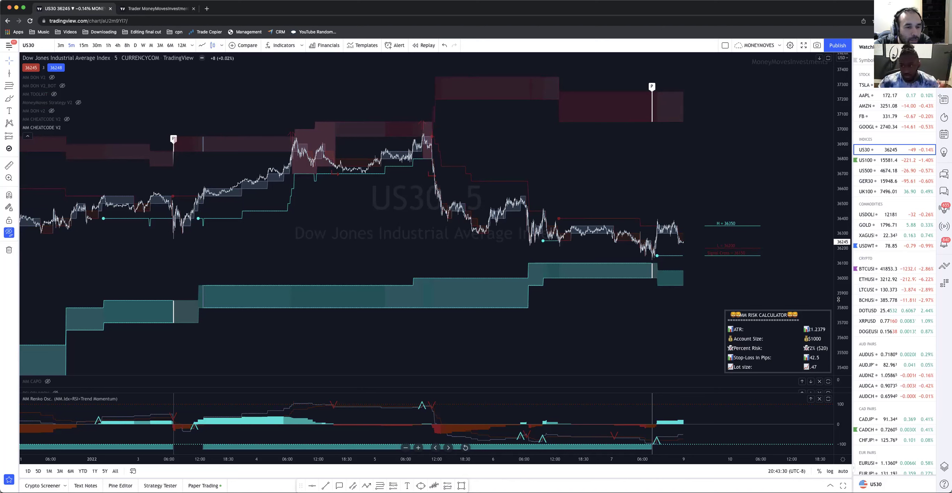
{"action": "left_click_drag", "start_coordinate": [347, 460], "coordinate": [115, 460]}
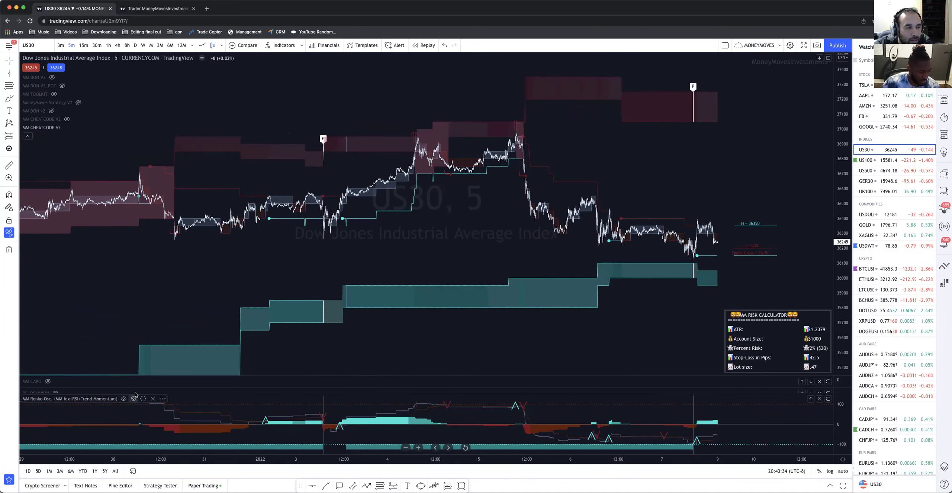
Set the Osc. Type of the MM Renko Osc. indicator to RSI.
{"action": "left_click", "coordinate": [133, 399]}
{"action": "left_click", "coordinate": [422, 112]}
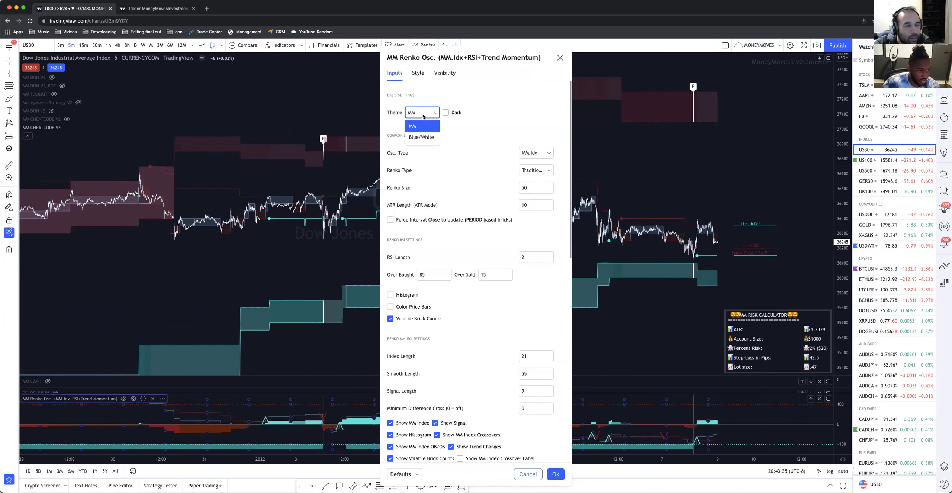
{"action": "left_click", "coordinate": [485, 177]}
{"action": "scroll", "coordinate": [417, 269], "scroll_direction": "down", "scroll_amount": 2}
{"action": "scroll", "coordinate": [418, 270], "scroll_direction": "up", "scroll_amount": 2}
{"action": "left_click", "coordinate": [544, 154]}
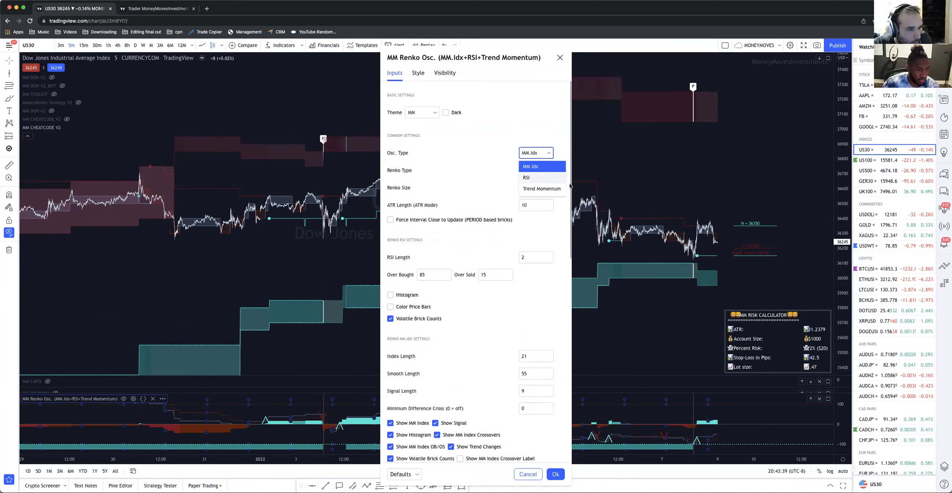
{"action": "left_click", "coordinate": [535, 178]}
{"action": "left_click", "coordinate": [555, 474]}
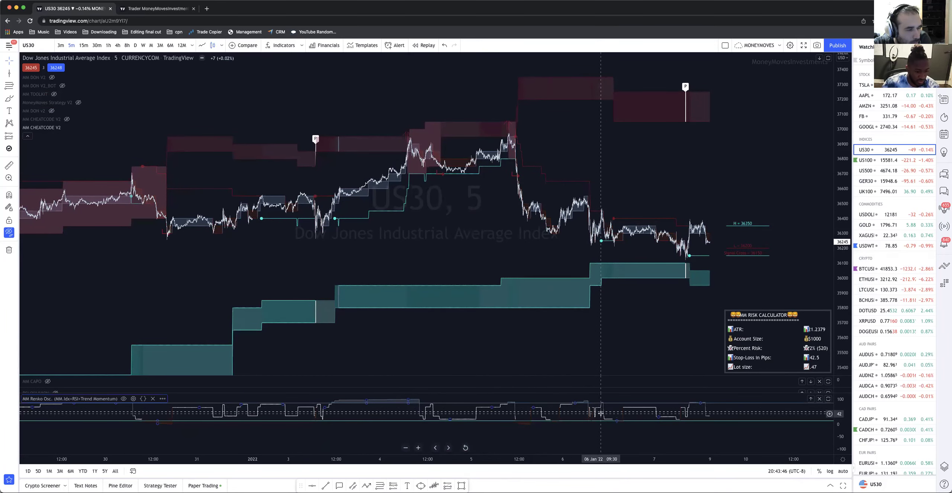
Set the MM Renko Osc. indicator's Osc. Type to Trend Momentum and stretch its value scale until the histogram is readable.
{"action": "left_click", "coordinate": [133, 399]}
{"action": "left_click", "coordinate": [532, 152]}
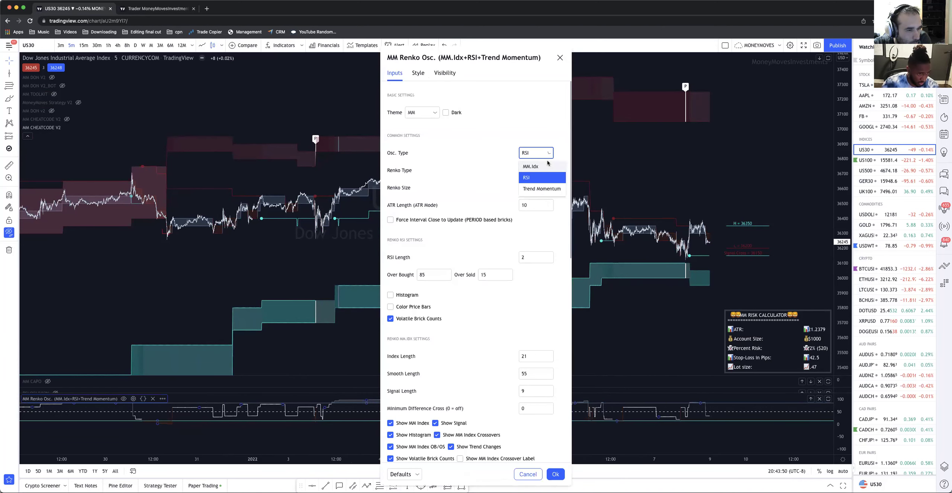
{"action": "left_click", "coordinate": [536, 190]}
{"action": "left_click", "coordinate": [621, 357]}
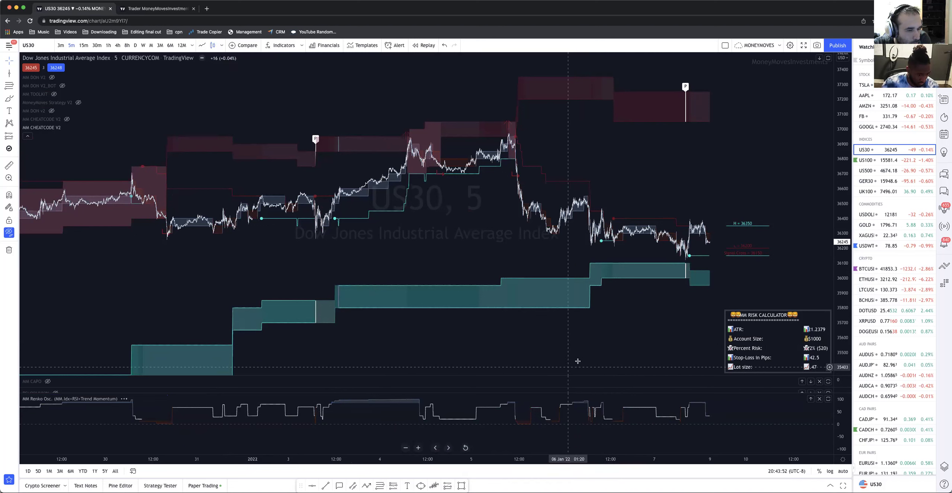
{"action": "left_click_drag", "start_coordinate": [386, 461], "coordinate": [421, 450]}
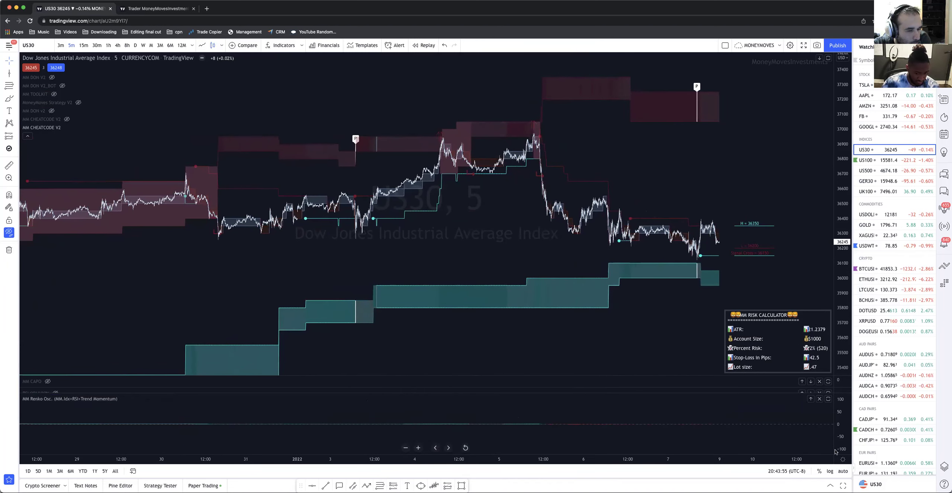
{"action": "left_click_drag", "start_coordinate": [834, 452], "coordinate": [833, 431]}
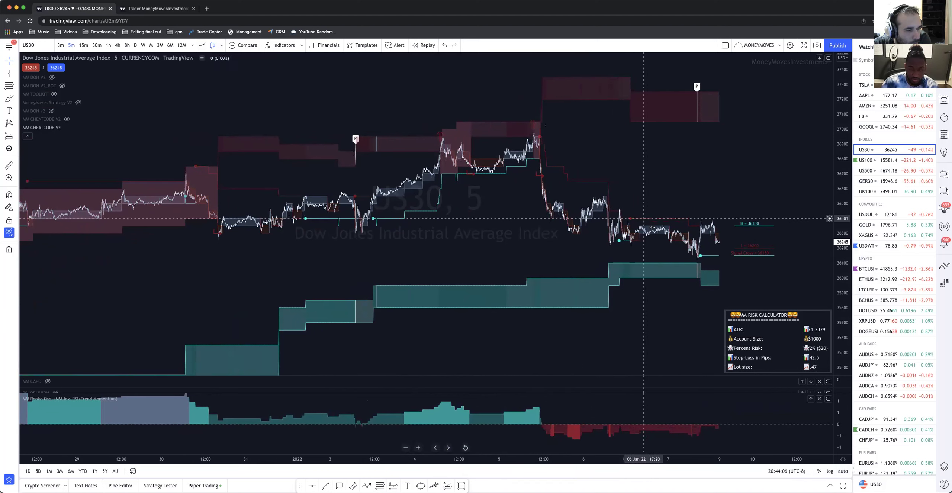
Examine the Trend Momentum histogram against US30's price and the MM CHEATCODE V2 zones from 20 December to 7 January.
{"action": "left_click_drag", "start_coordinate": [398, 356], "coordinate": [676, 338]}
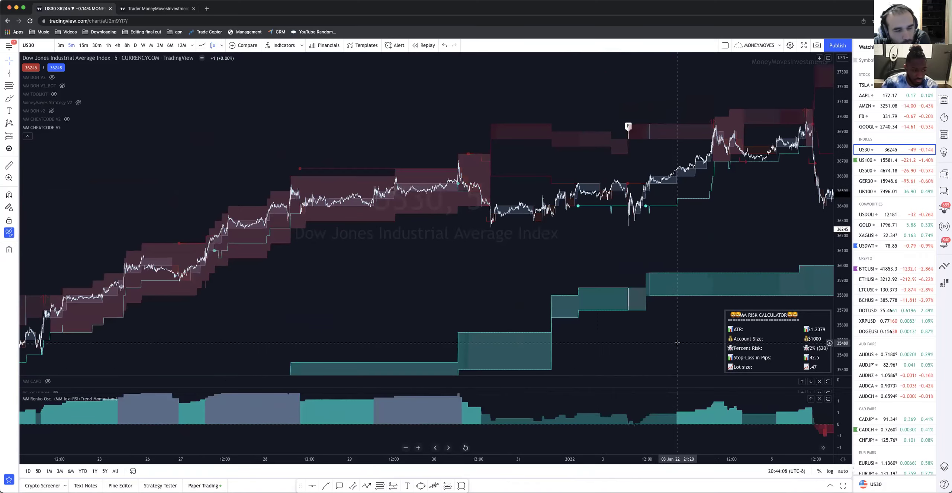
{"action": "left_click_drag", "start_coordinate": [255, 312], "coordinate": [134, 277]}
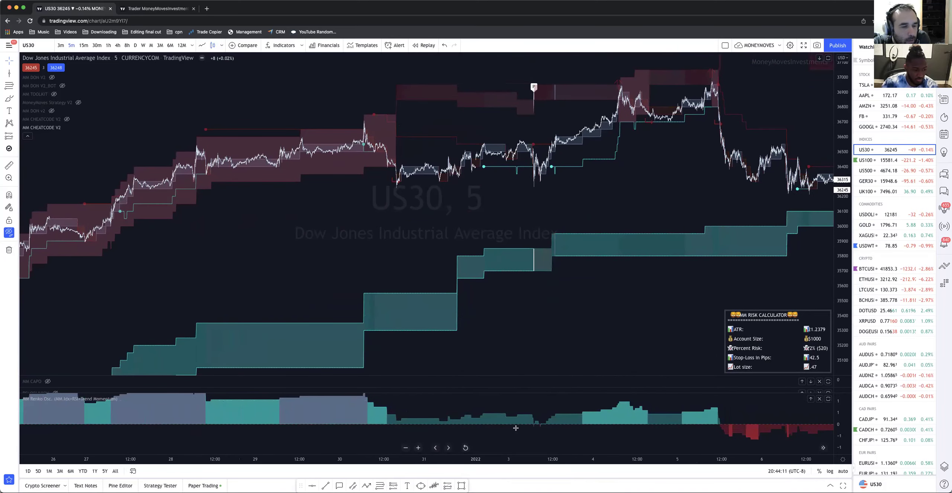
{"action": "scroll", "coordinate": [516, 428], "scroll_direction": "down", "scroll_amount": 3}
{"action": "left_click_drag", "start_coordinate": [433, 281], "coordinate": [362, 212]}
{"action": "left_click_drag", "start_coordinate": [848, 182], "coordinate": [843, 283]}
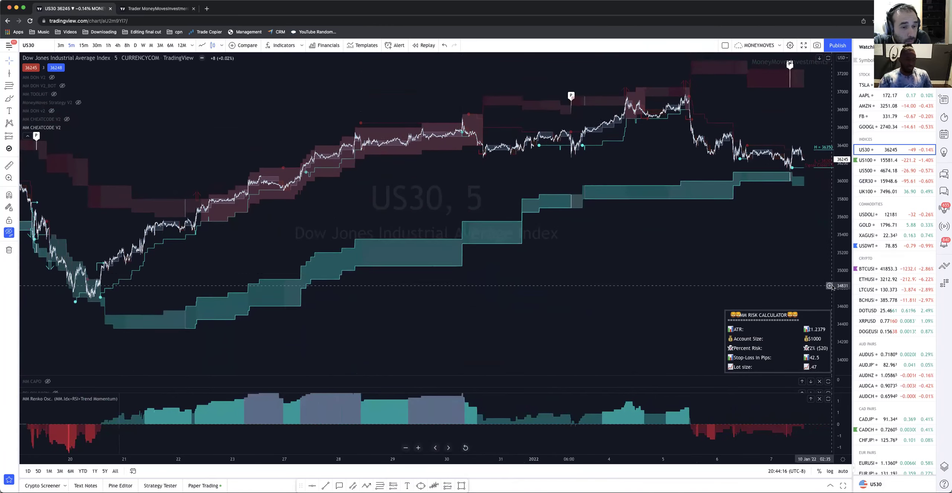
{"action": "left_click_drag", "start_coordinate": [749, 254], "coordinate": [702, 270]}
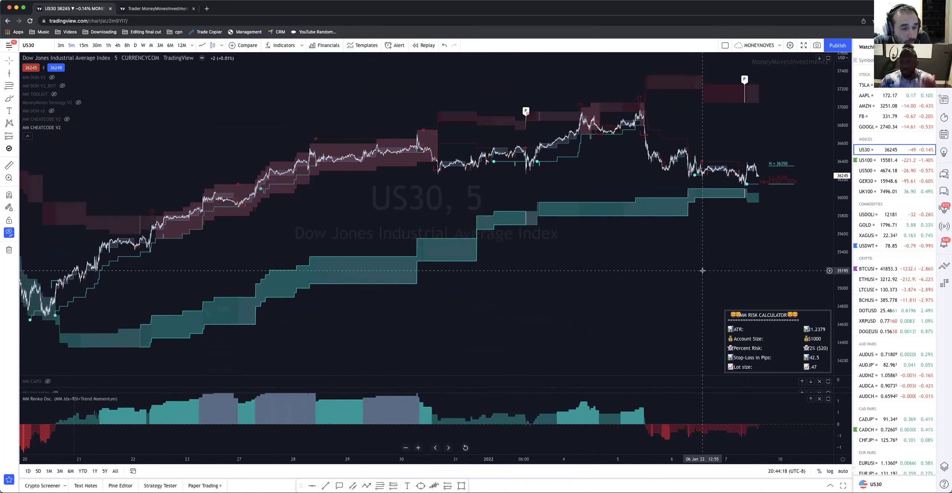